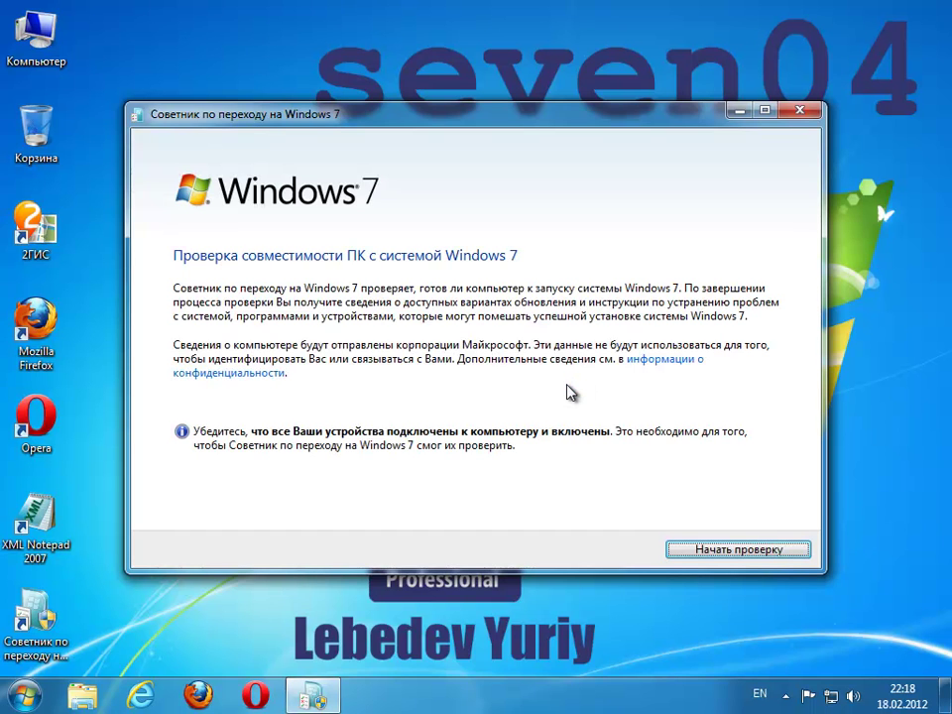
- Run the Windows 7 compatibility check and review the 32-bit and 64-bit report overviews
left_click(758, 551)
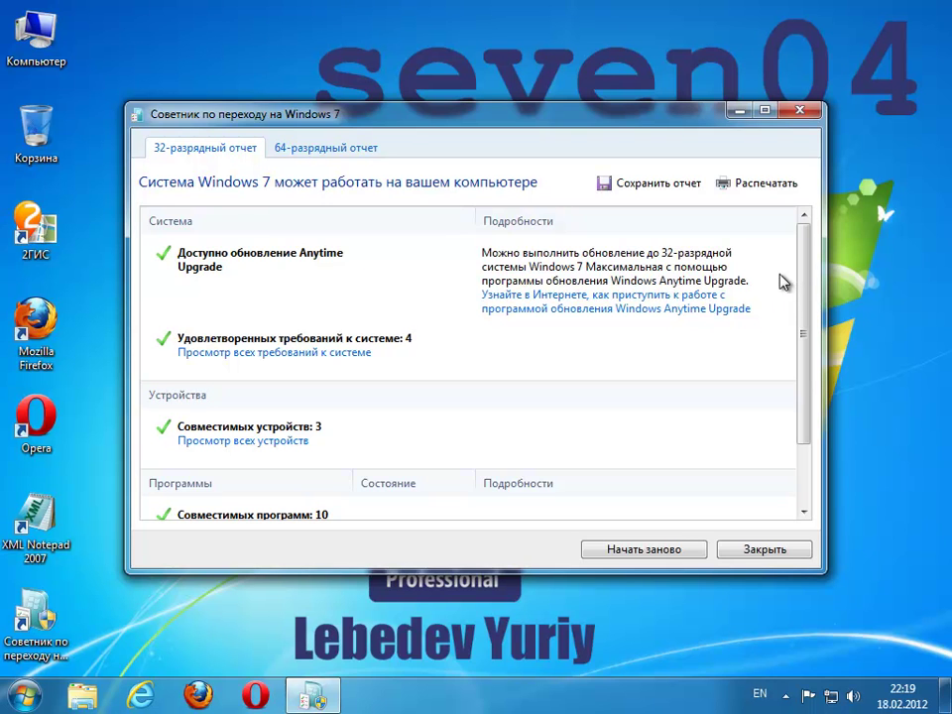
mouse_move(804, 276)
left_mouse_down()
mouse_move(803, 373)
mouse_move(802, 284)
left_mouse_up()
left_click(340, 149)
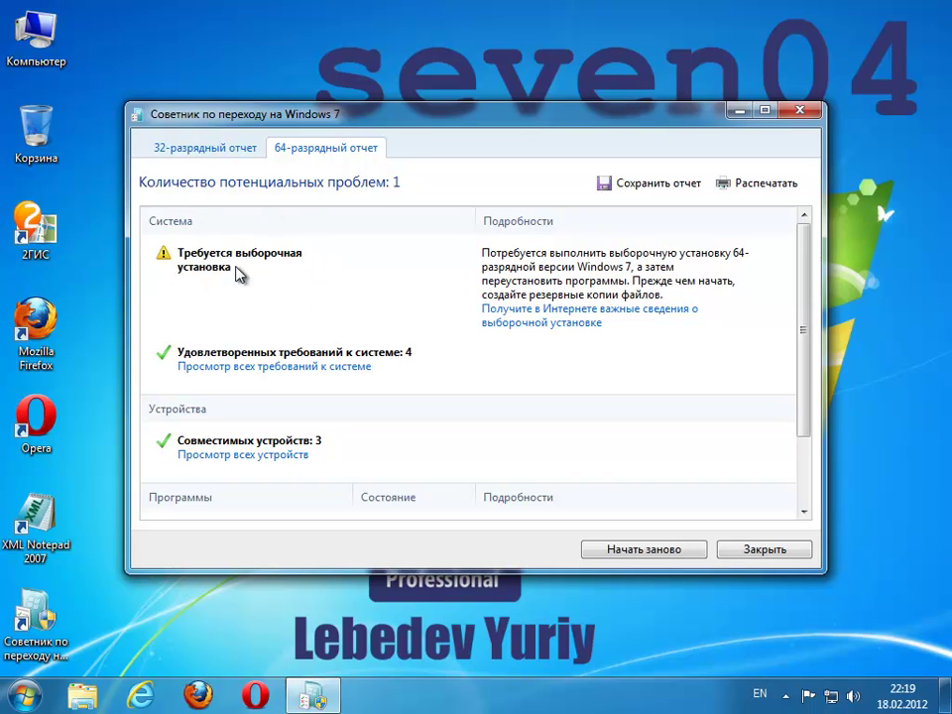
left_click(210, 151)
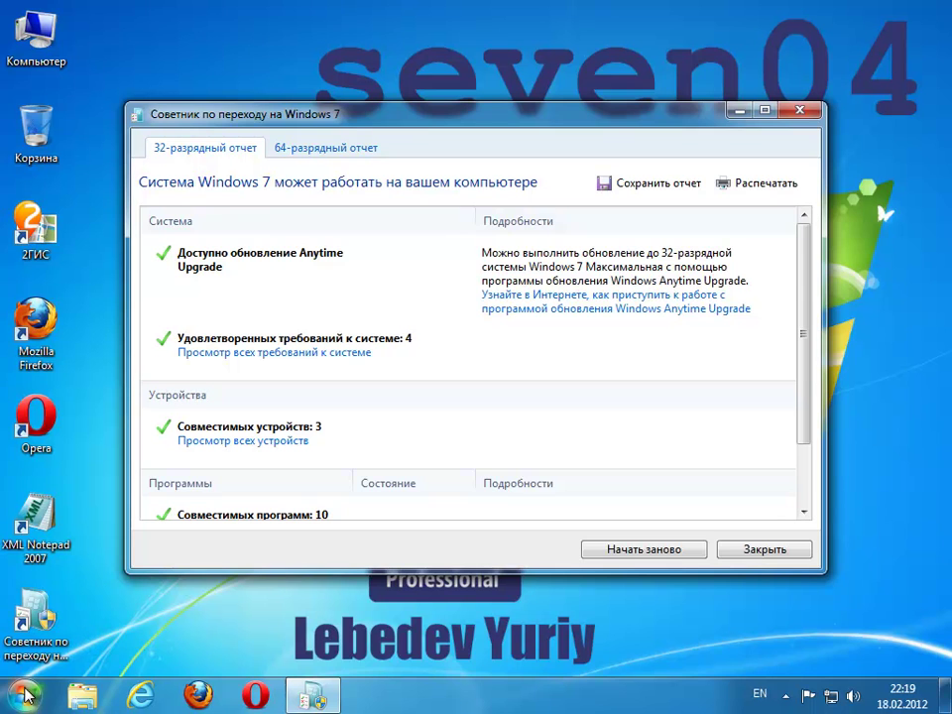
- Open the full list of compatible programs in the 32-bit report and review it to the end
scroll(803, 479, "down", 3)
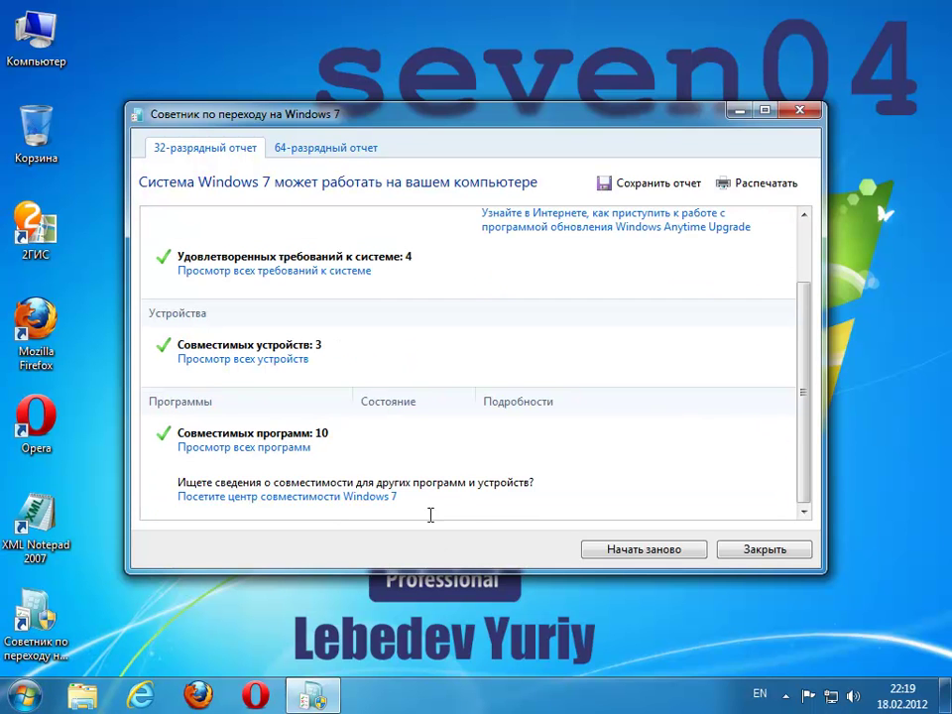
left_click(272, 448)
left_click_drag(809, 265, 802, 467)
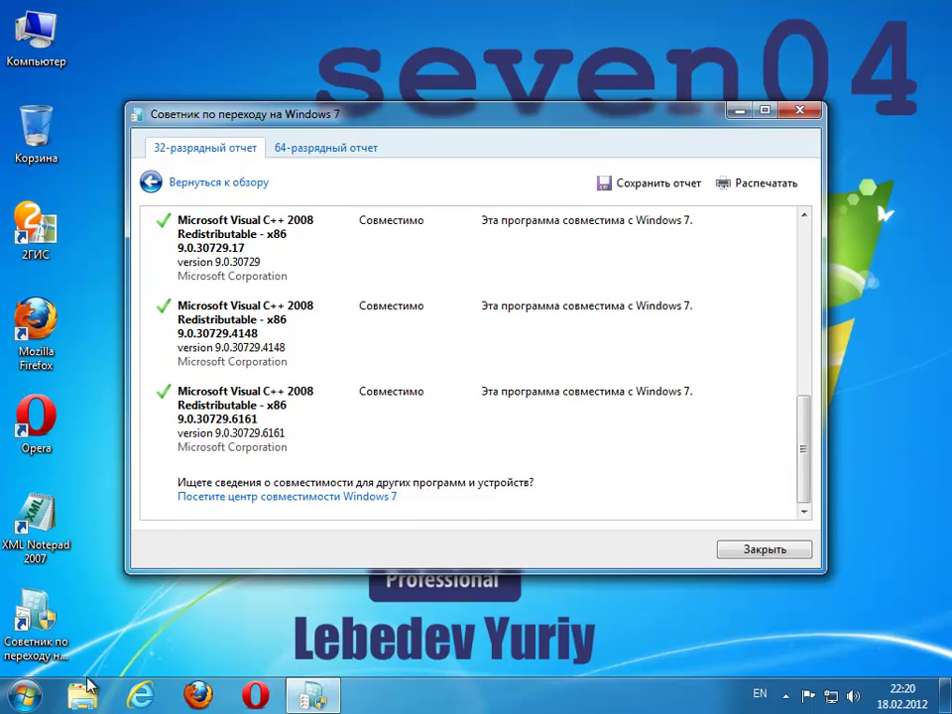
- Open Programs and Features in Control Panel and review the installed programs
left_click(30, 699)
left_click(417, 460)
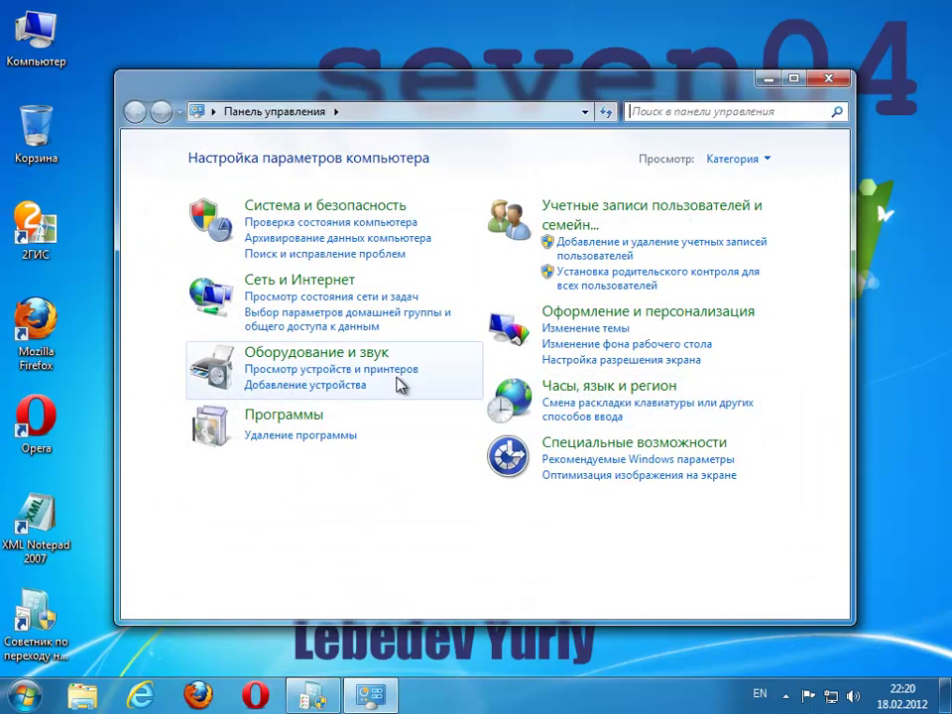
left_click(297, 418)
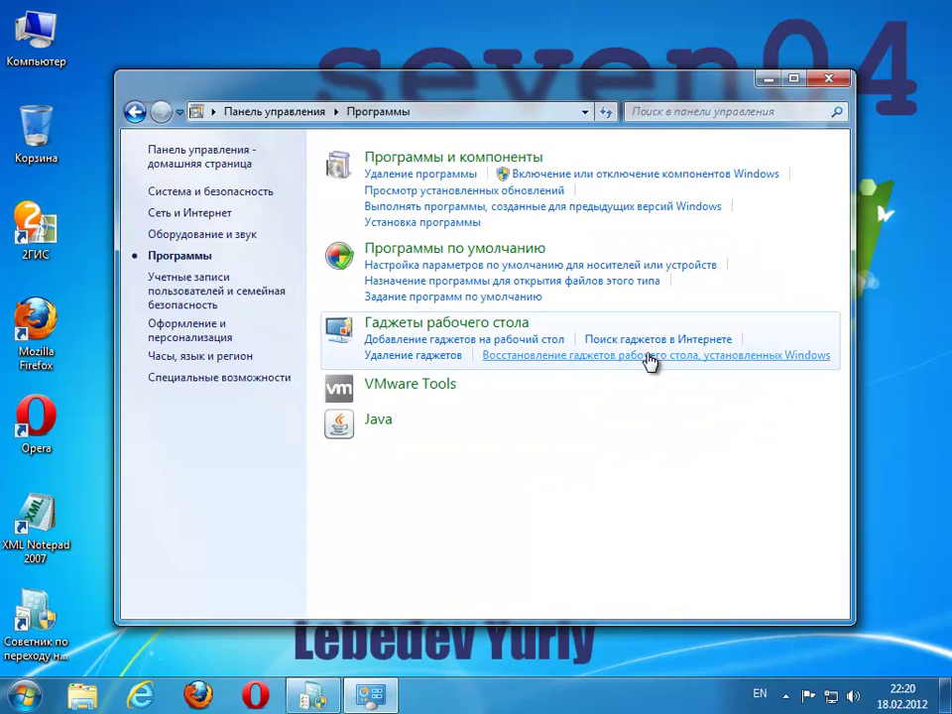
left_click(455, 159)
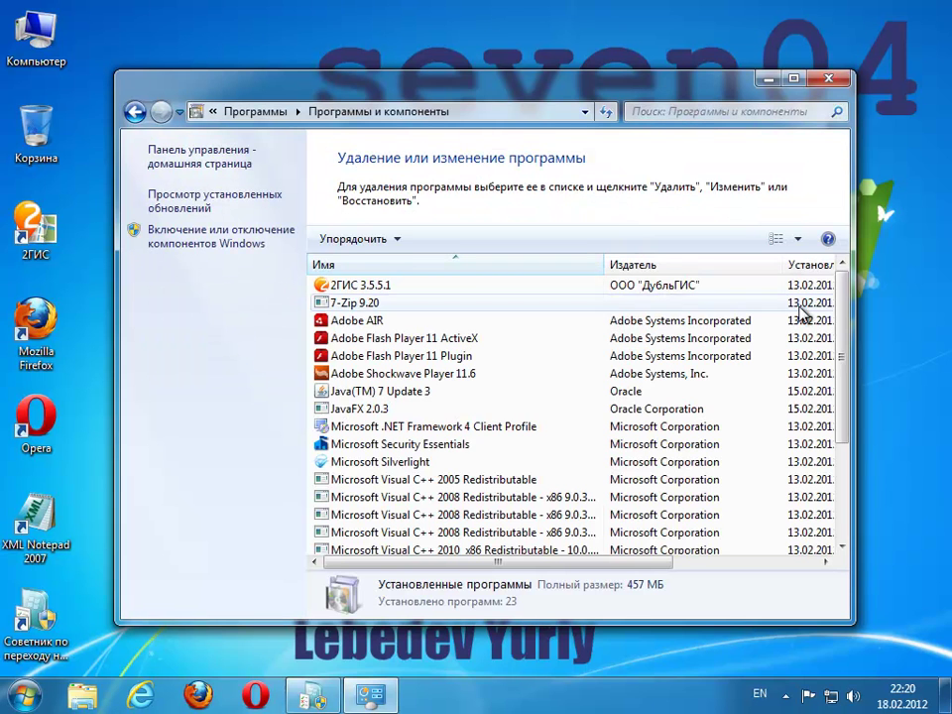
left_click_drag(839, 314, 623, 303)
- Review the full list of installed updates, then close Control Panel
left_click(219, 201)
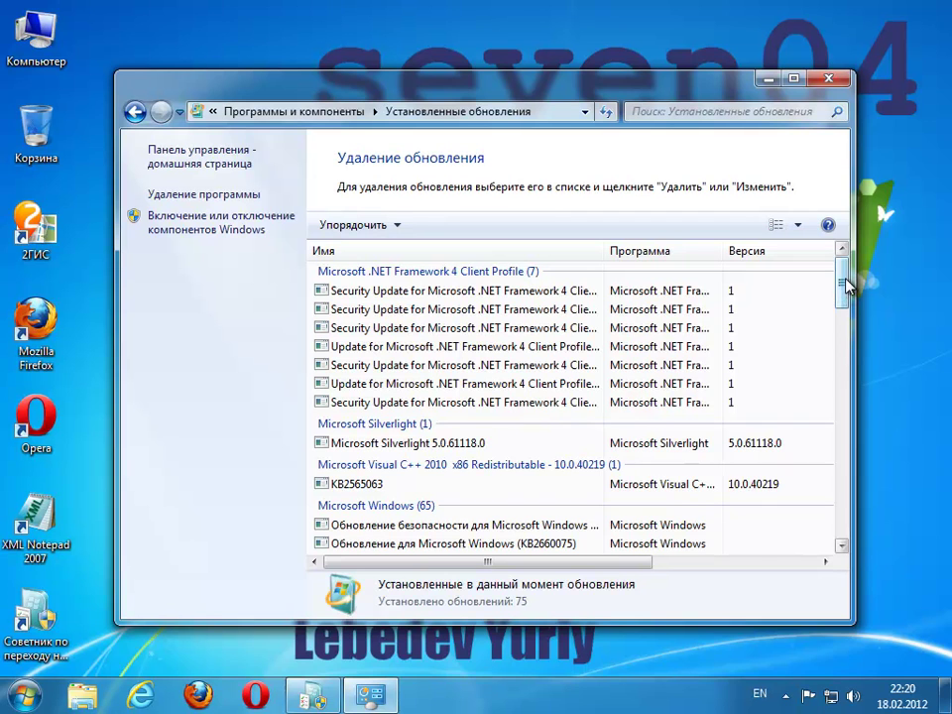
left_click_drag(843, 283, 832, 512)
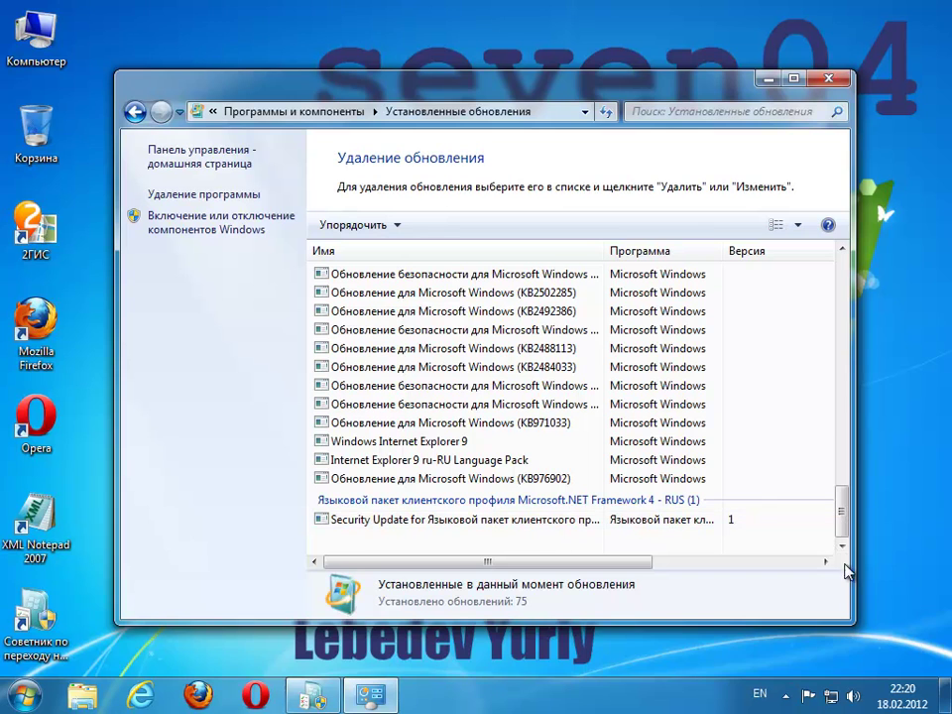
left_click(788, 694)
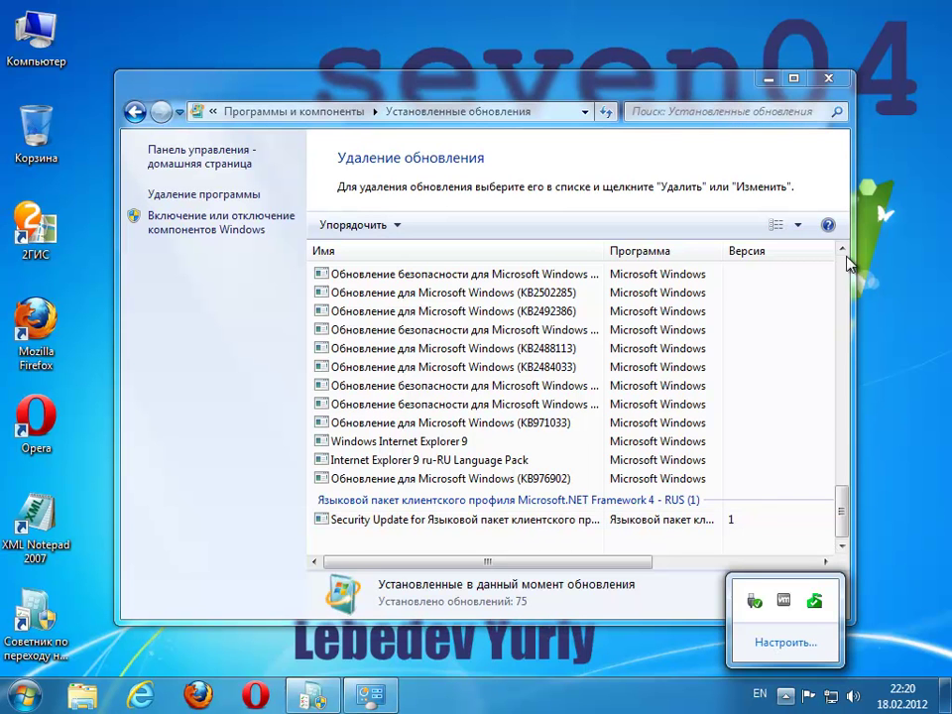
left_click(916, 128)
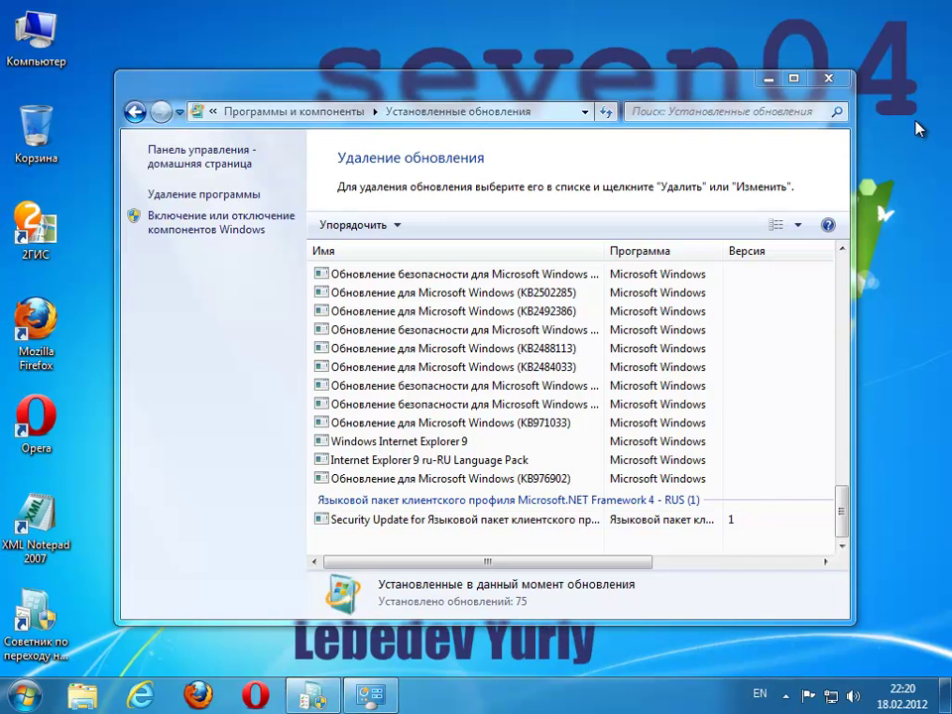
left_click_drag(838, 530, 880, 262)
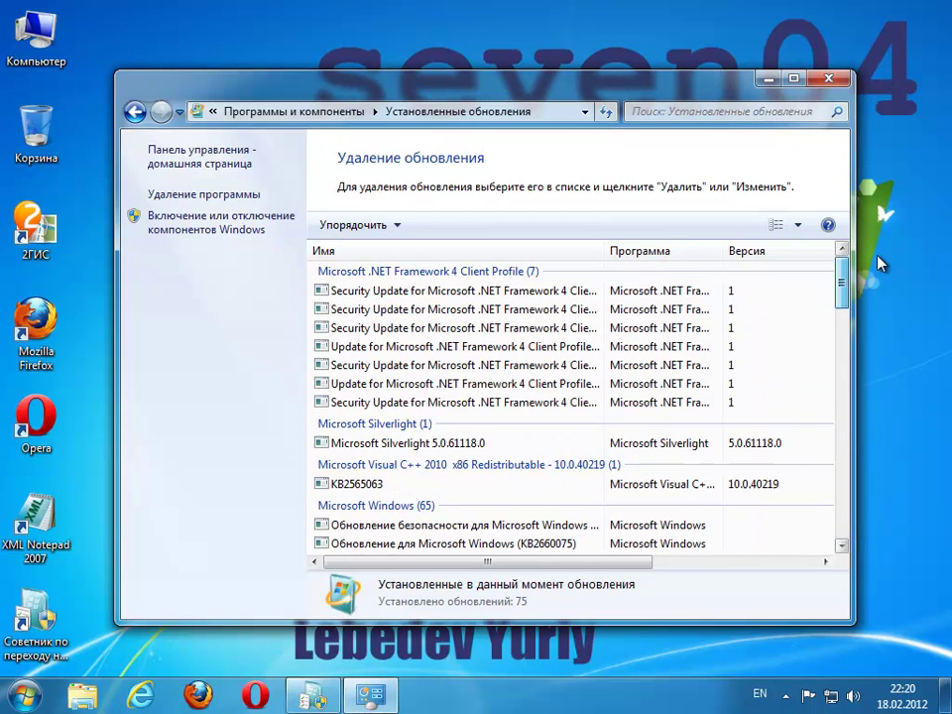
left_click(828, 80)
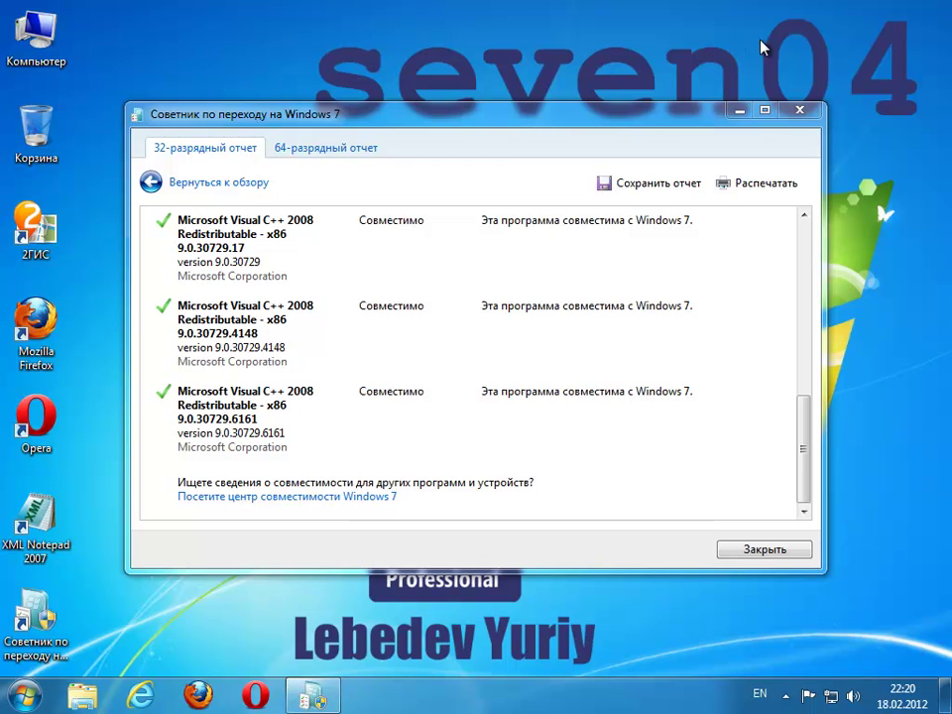
- Return from the compatible programs list to the overview of the 32-bit report
left_click_drag(801, 412, 801, 239)
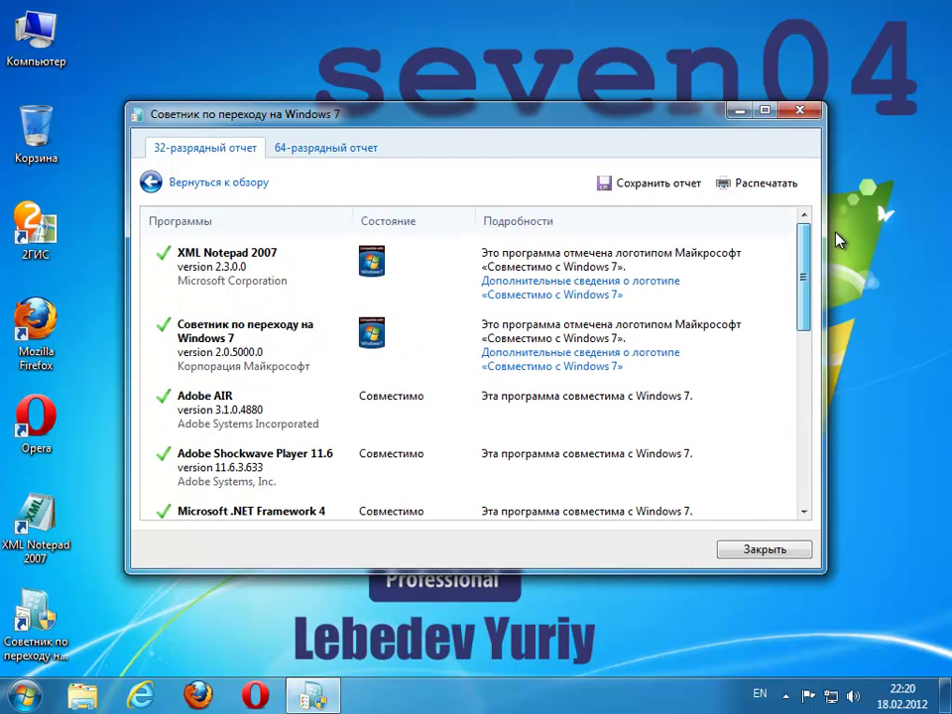
left_click(222, 185)
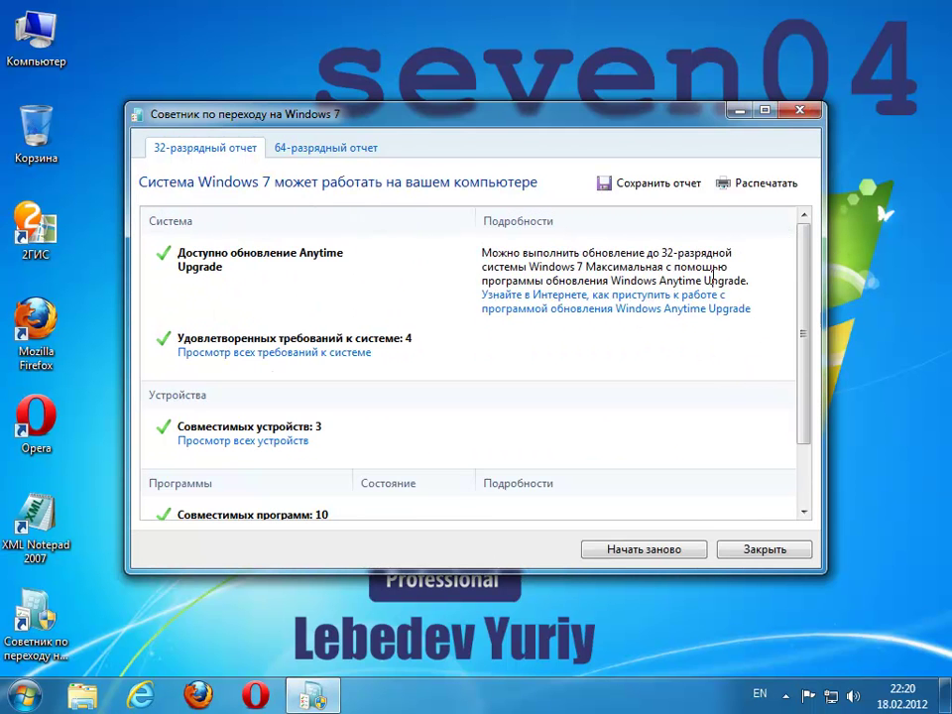
- Check the local disk's free space in Computer, then close that window and the Upgrade Advisor
right_click(54, 46)
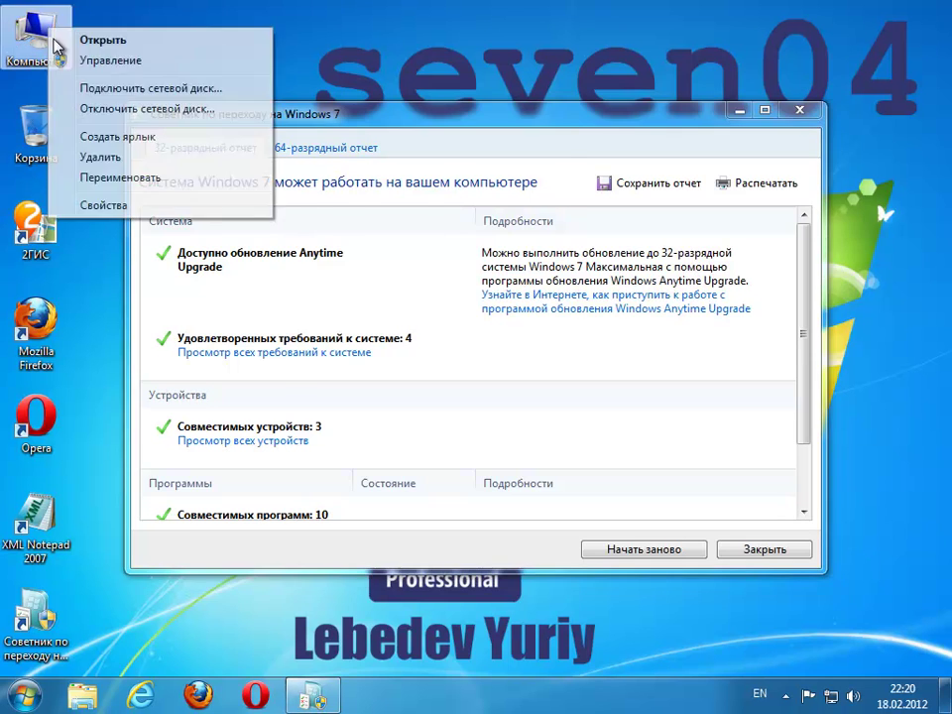
left_click(90, 40)
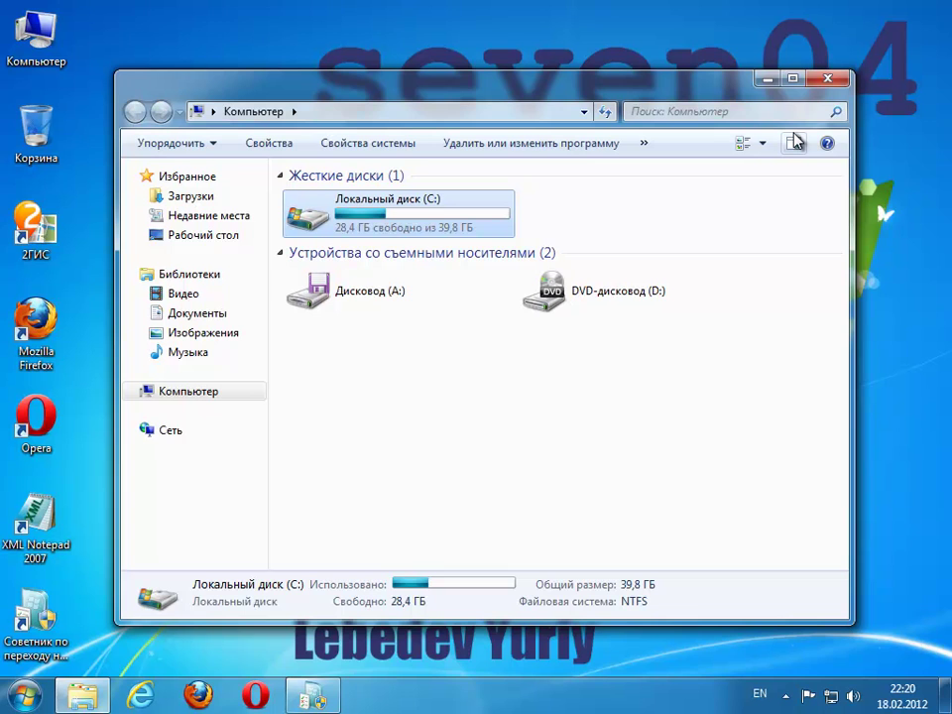
left_click(826, 79)
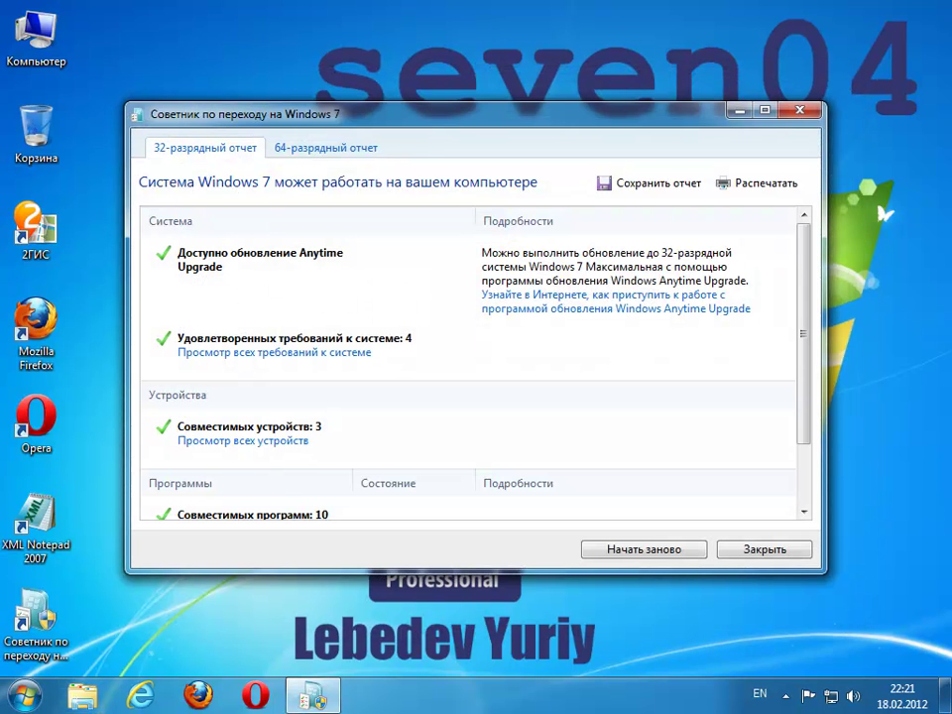
left_click(801, 111)
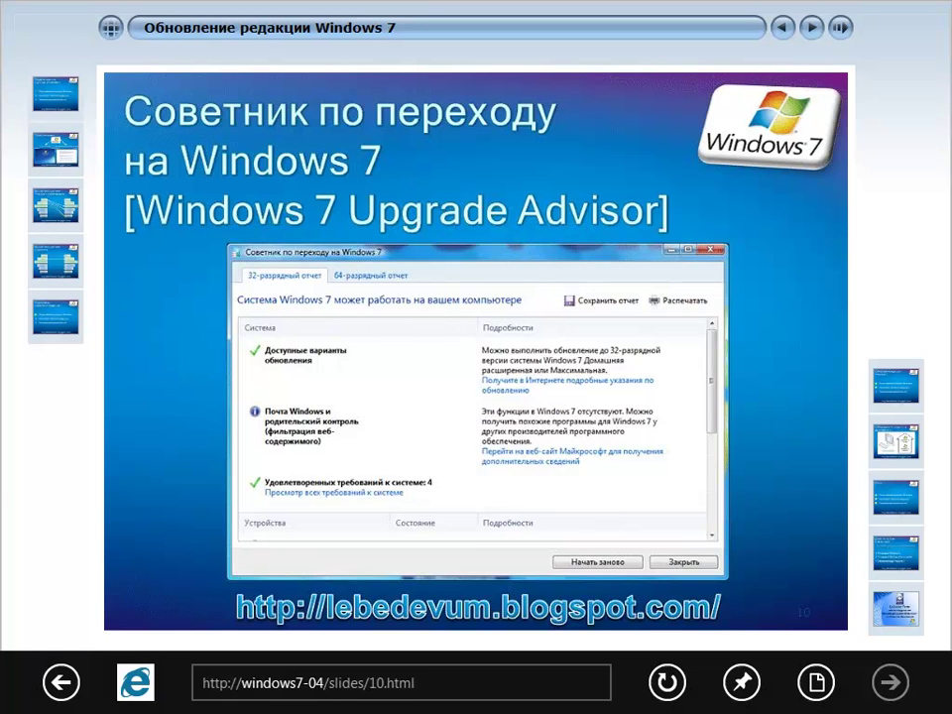
left_click(900, 380)
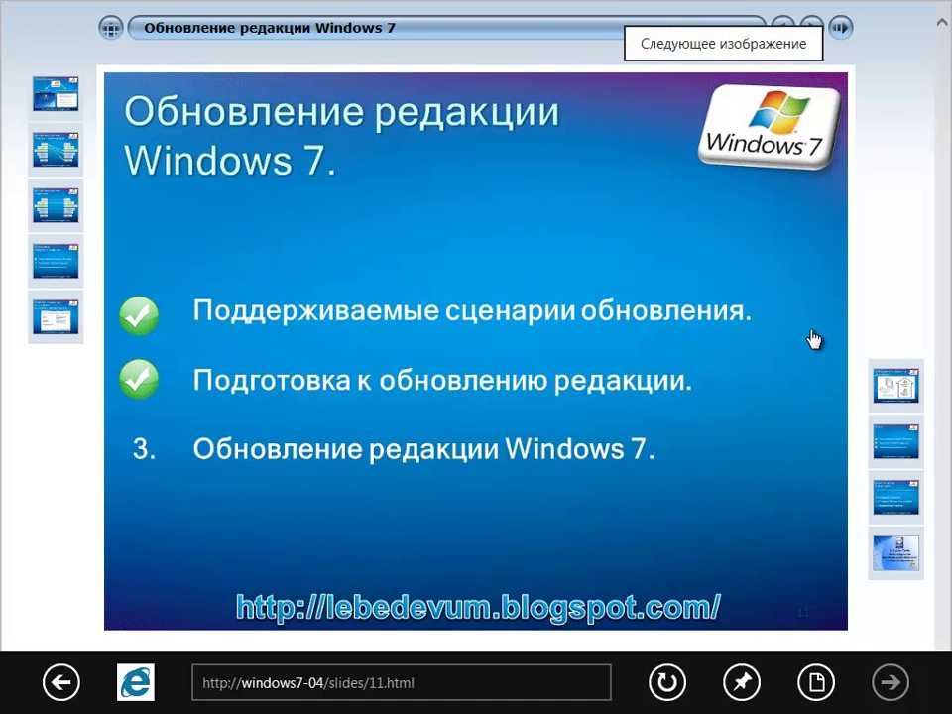
left_click(902, 387)
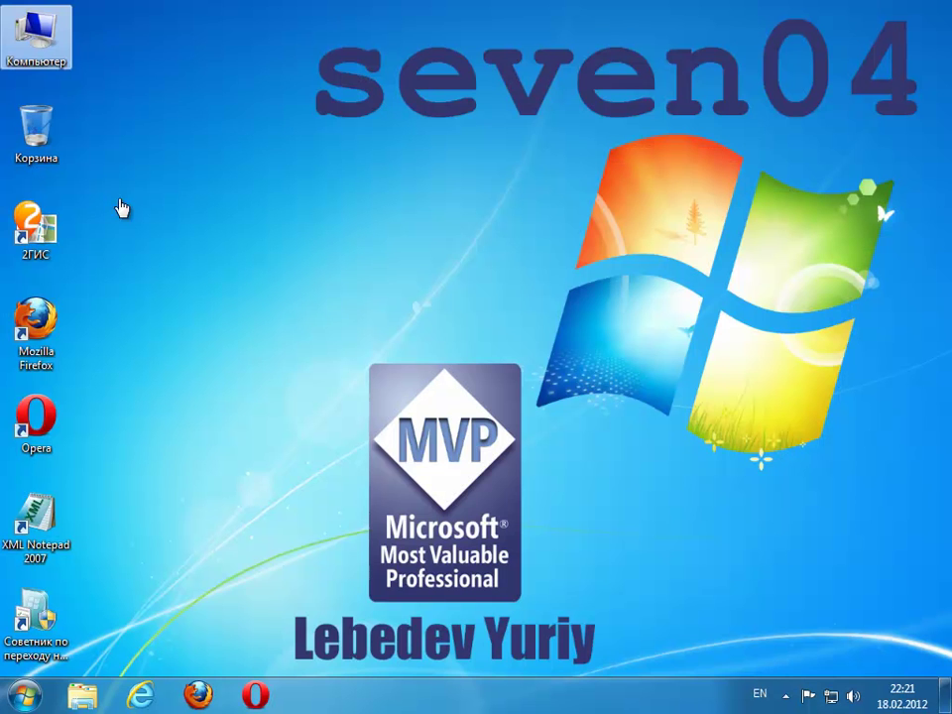
- Locate Windows Anytime Upgrade in the list of all programs
left_click(26, 691)
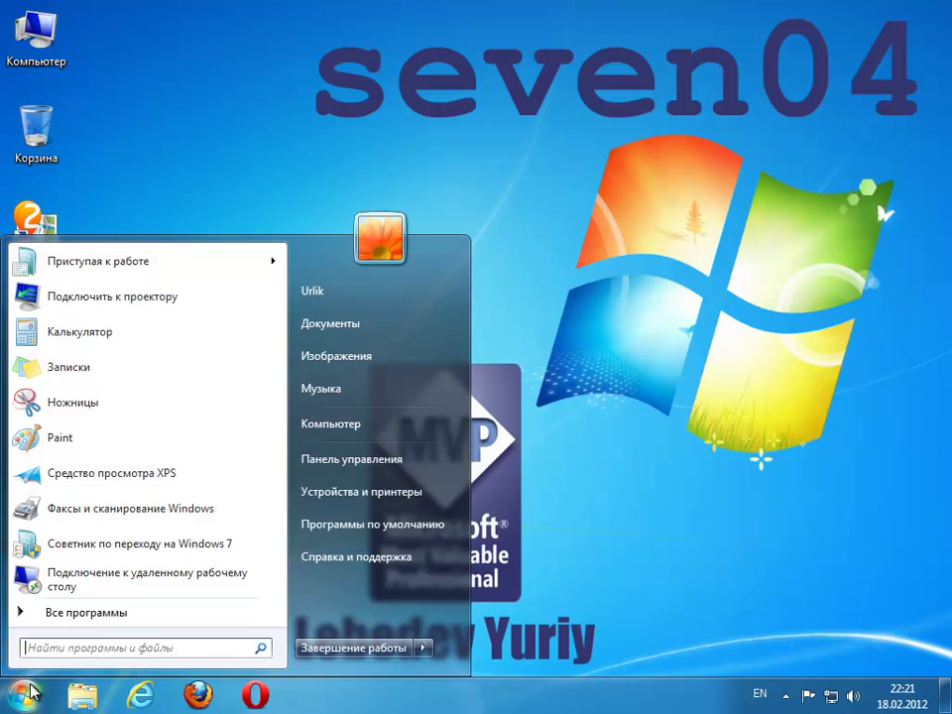
left_click(81, 613)
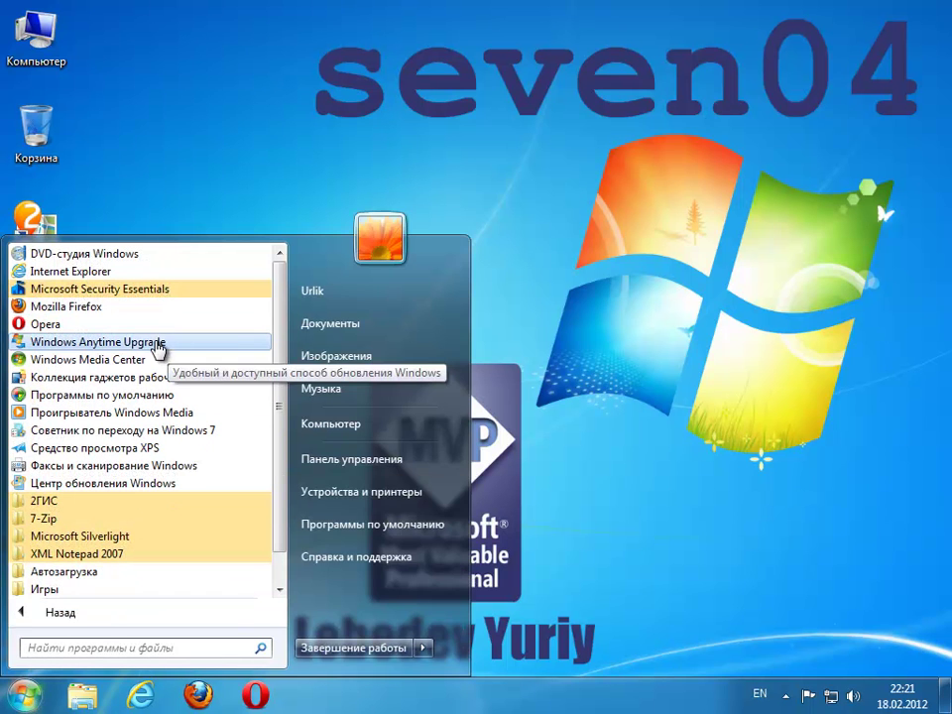
- Open Windows Update through the Action Center and launch Windows Anytime Upgrade from it
left_click(807, 694)
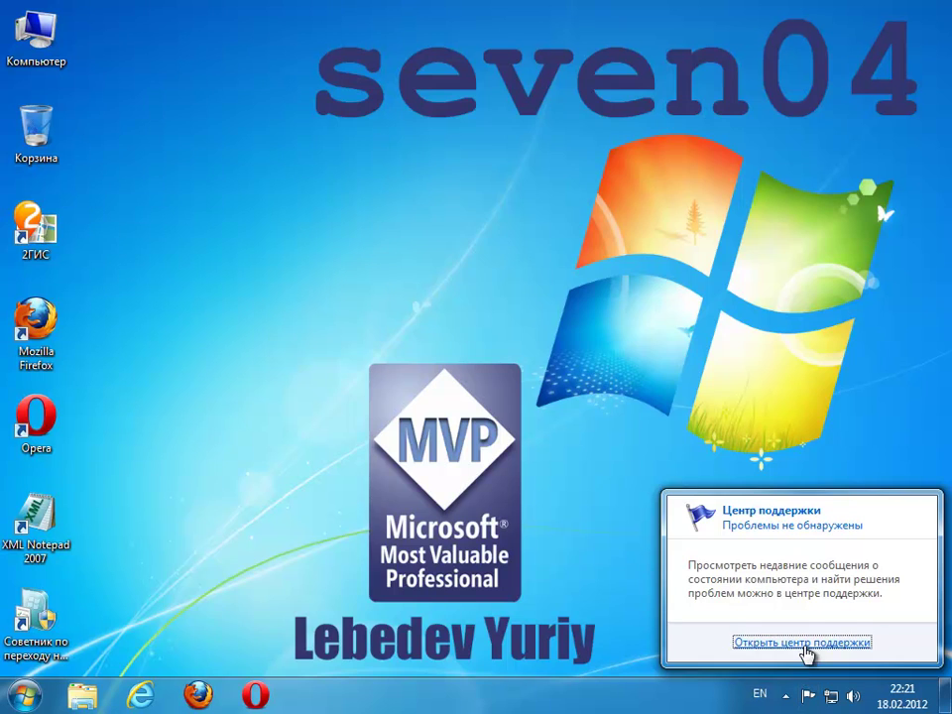
left_click(805, 642)
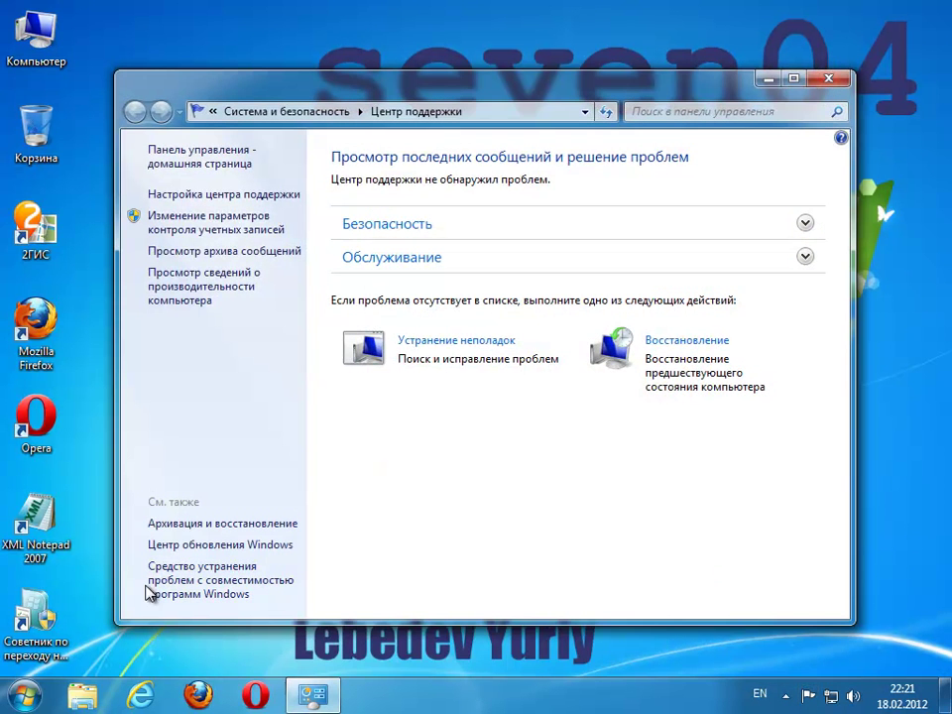
left_click(250, 547)
left_click(185, 590)
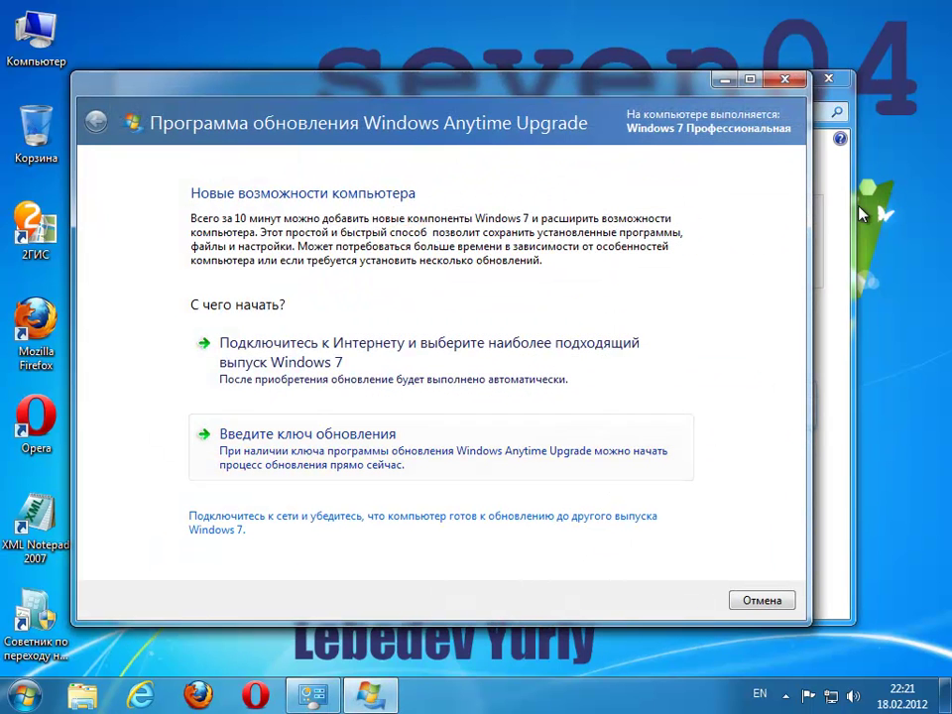
- View the details of the available important update in Windows Update, then close that window
left_click(840, 89)
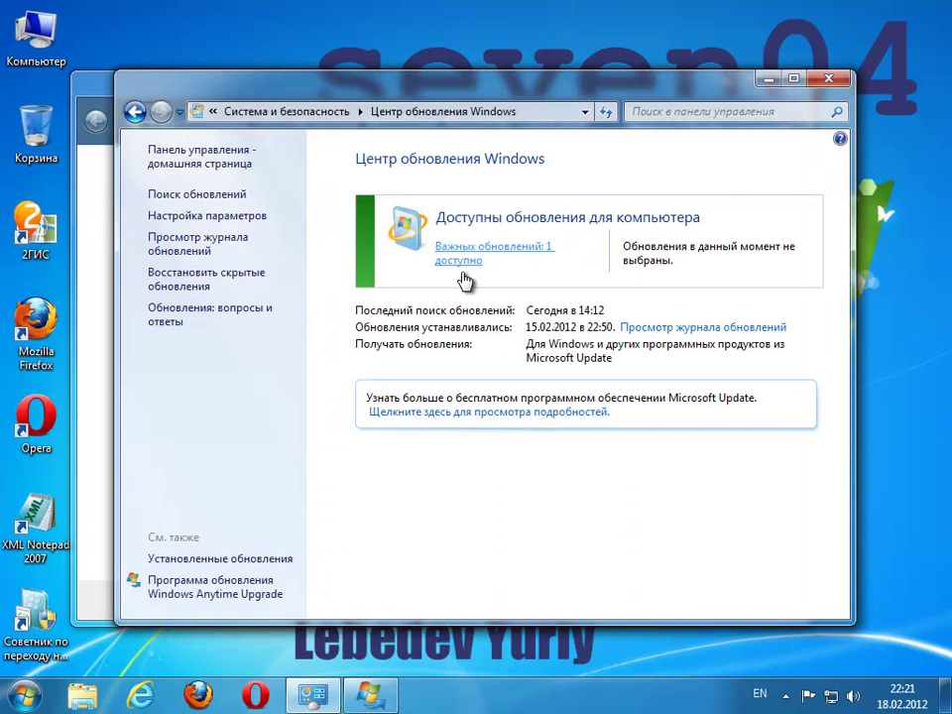
left_click(493, 246)
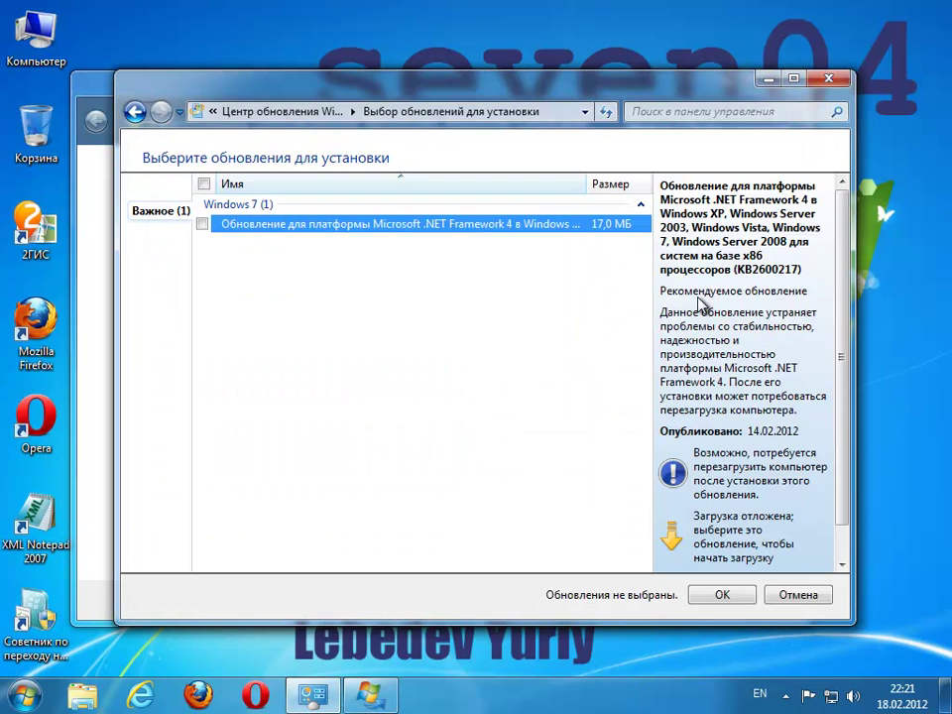
left_click(841, 87)
- Choose to enter an upgrade key, paste the Windows Anytime Upgrade key and submit it for verification
left_click_drag(478, 91, 534, 57)
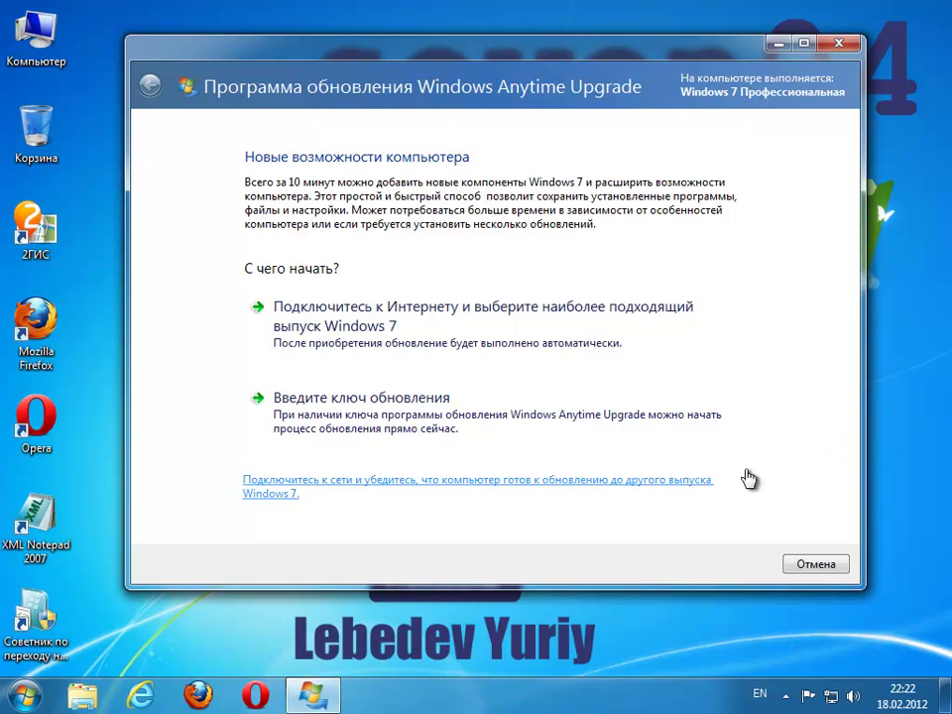
left_click(380, 424)
key("ctrl+v")
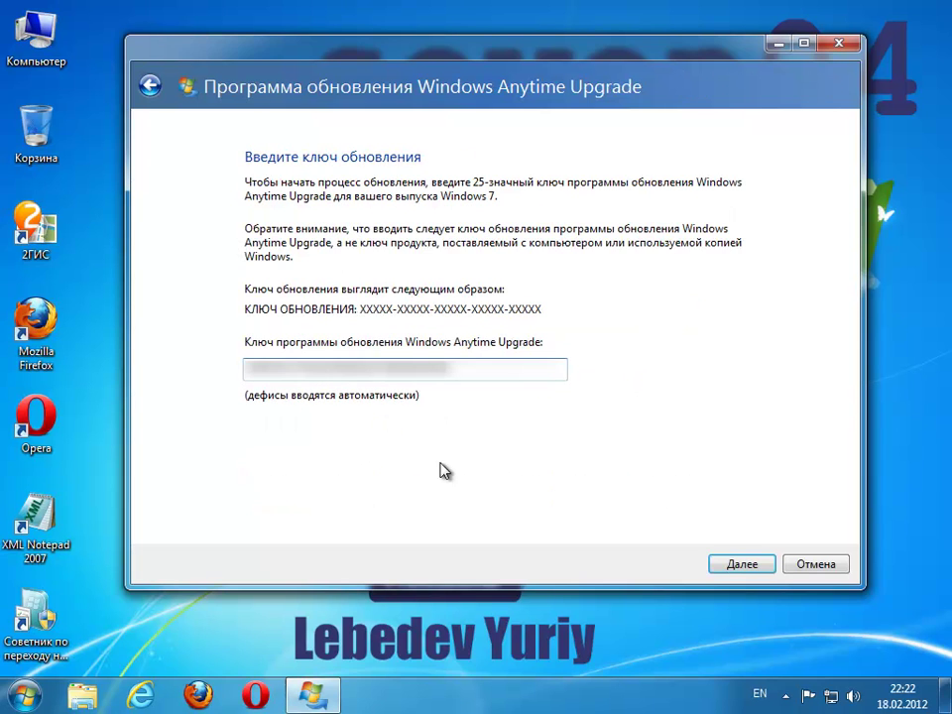
left_click(771, 565)
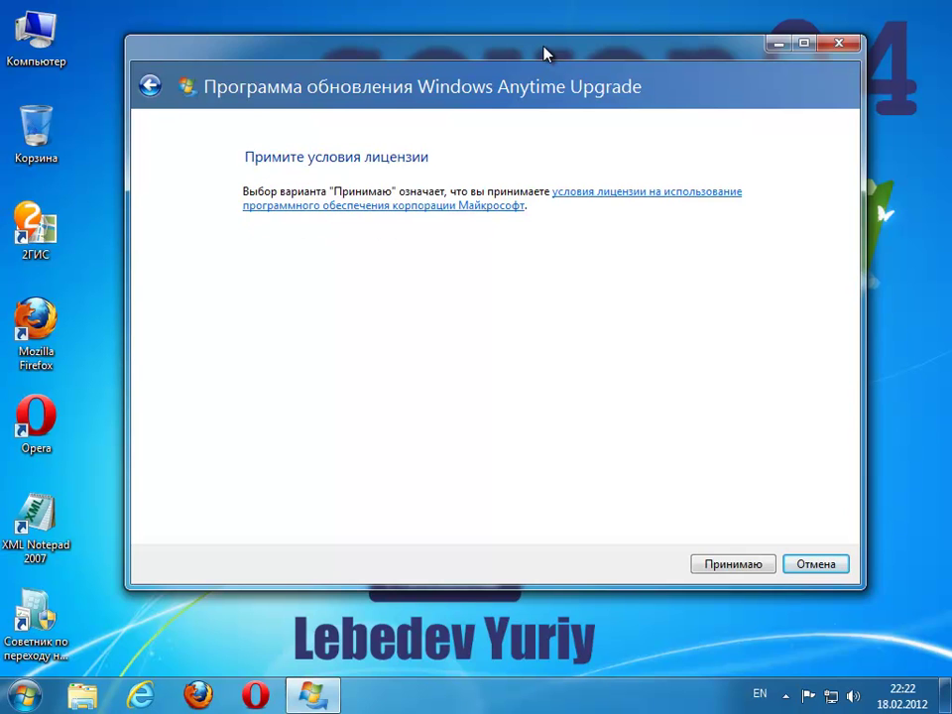
- Accept the licence terms and start the Windows edition upgrade
left_click(729, 563)
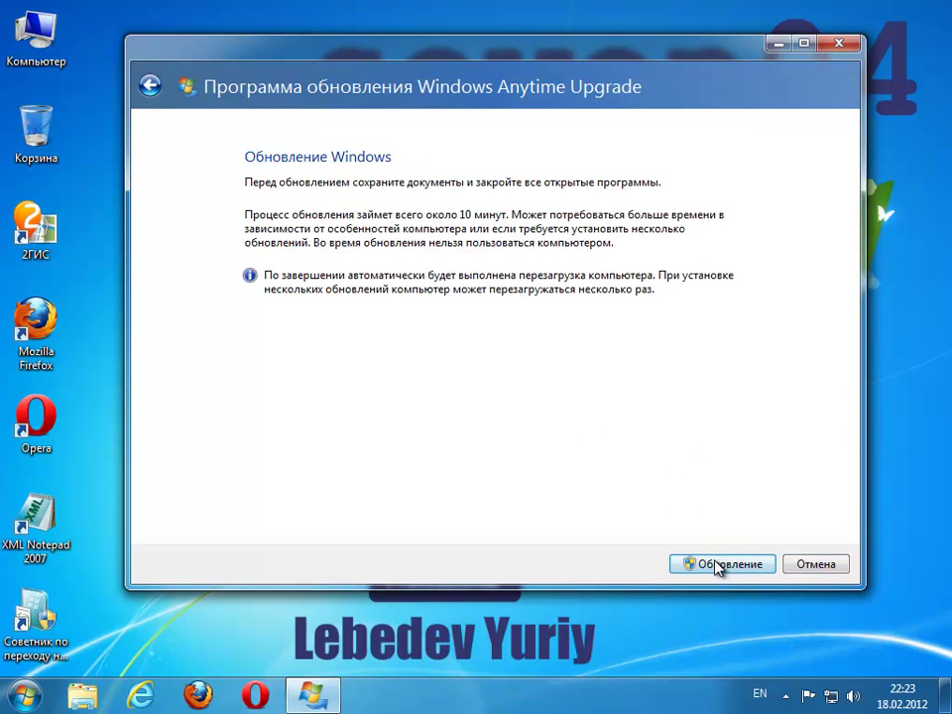
left_click(717, 566)
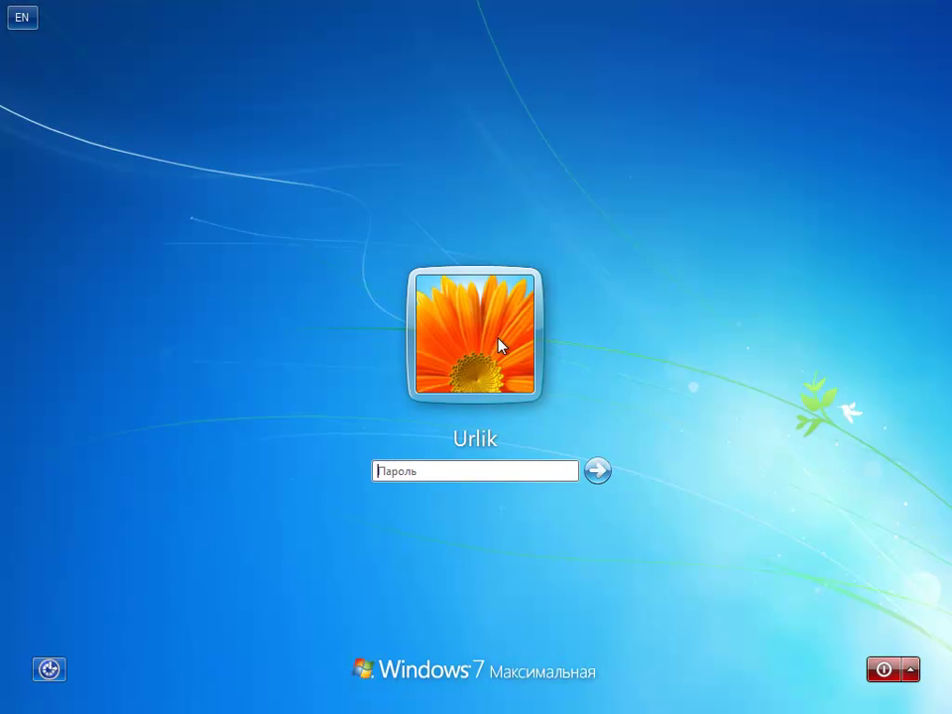
- Log in to the Windows account after the restart by entering the account password
type("1")
key("Return")
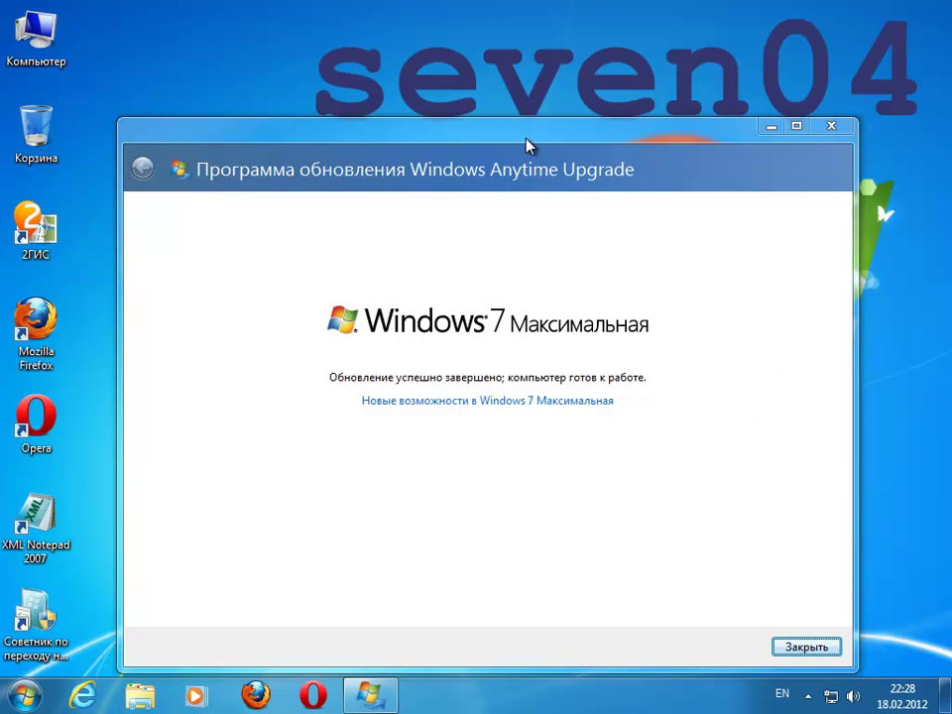
- Close the finished Windows Anytime Upgrade window and check the hidden notification icons
left_click_drag(520, 132, 529, 87)
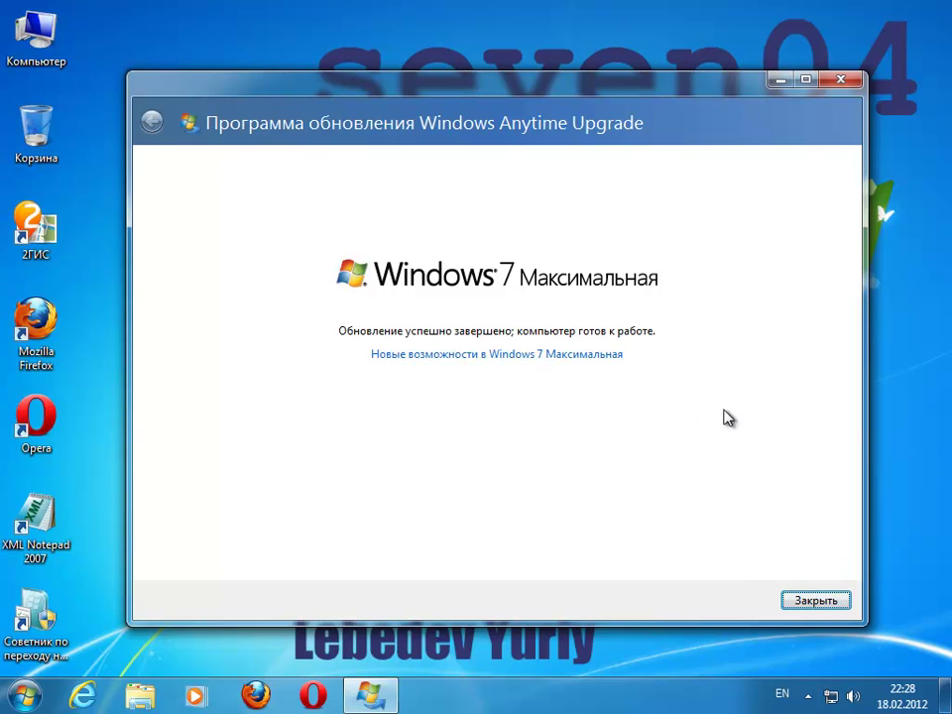
left_click(826, 609)
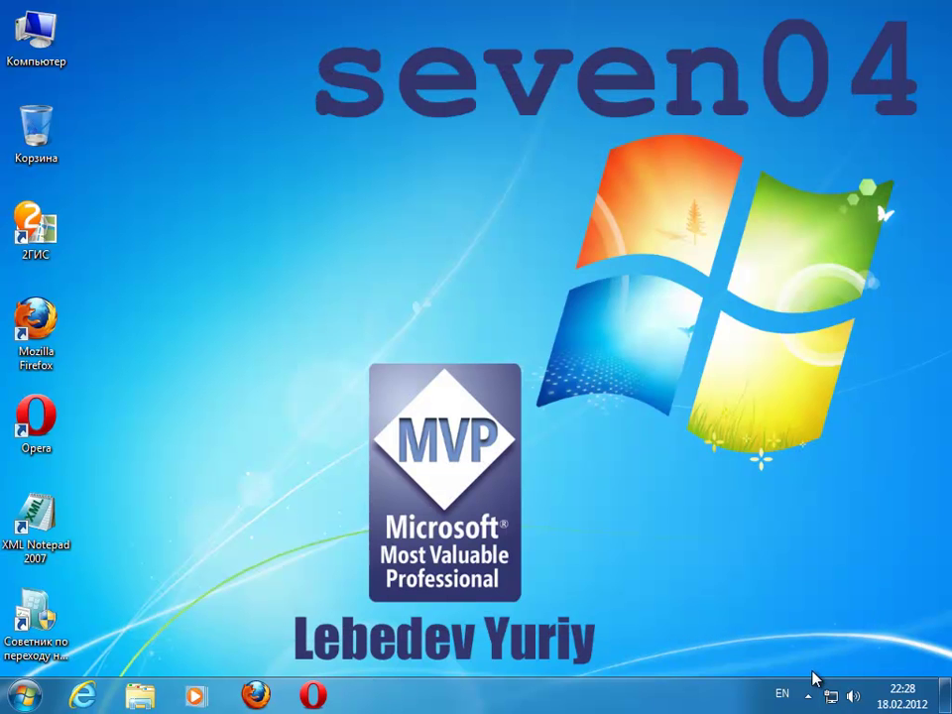
left_click(805, 696)
left_click(495, 358)
- Open the computer's properties, examine the Windows edition and activation information, then close the System window
right_click(40, 43)
left_click(117, 212)
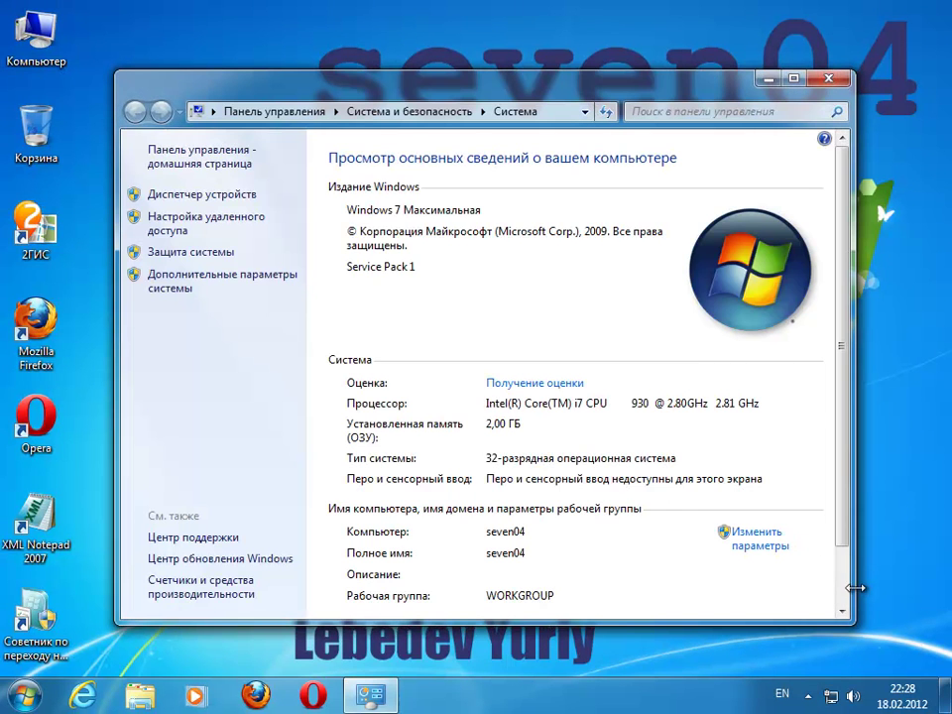
scroll(847, 600, "down", 2)
scroll(848, 585, "down", 1)
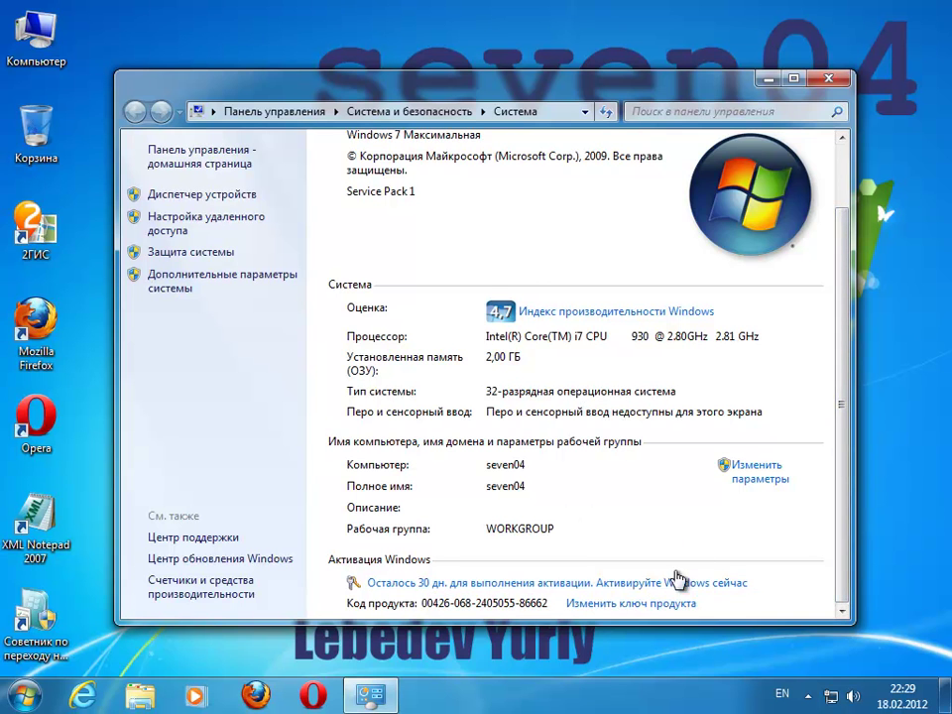
left_click(828, 79)
- Check the hidden notification icons and open the Pictures library to view the user's files
left_click(808, 694)
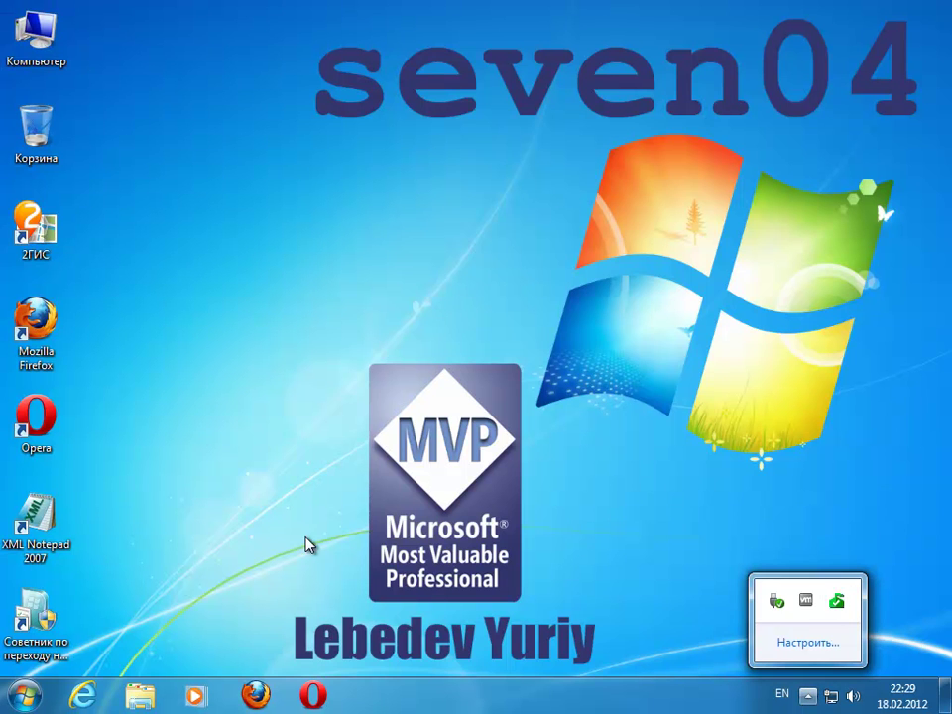
left_click(23, 699)
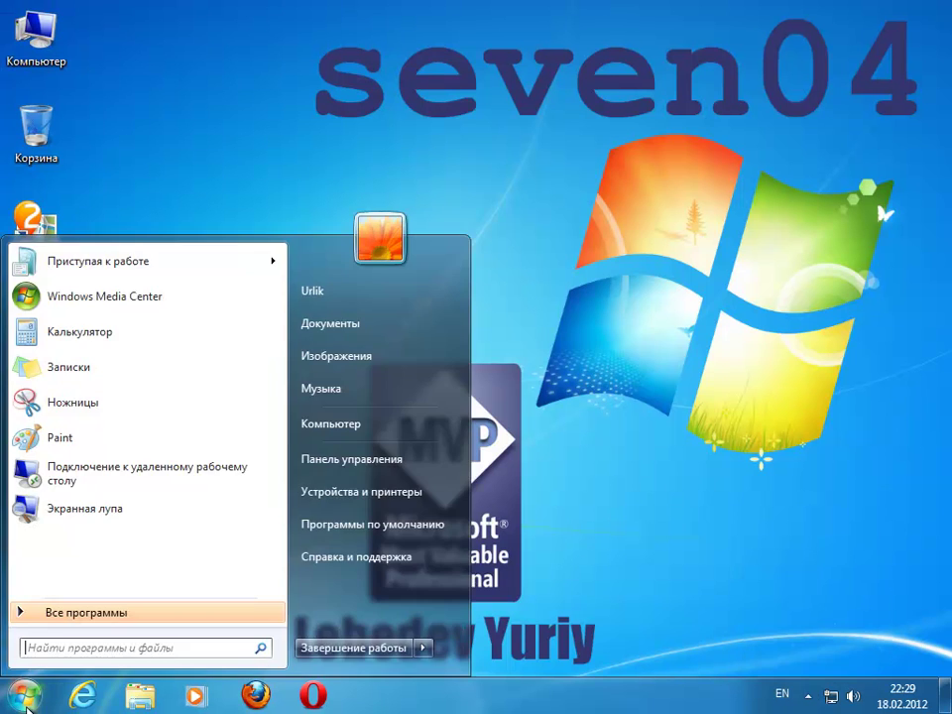
left_click(364, 327)
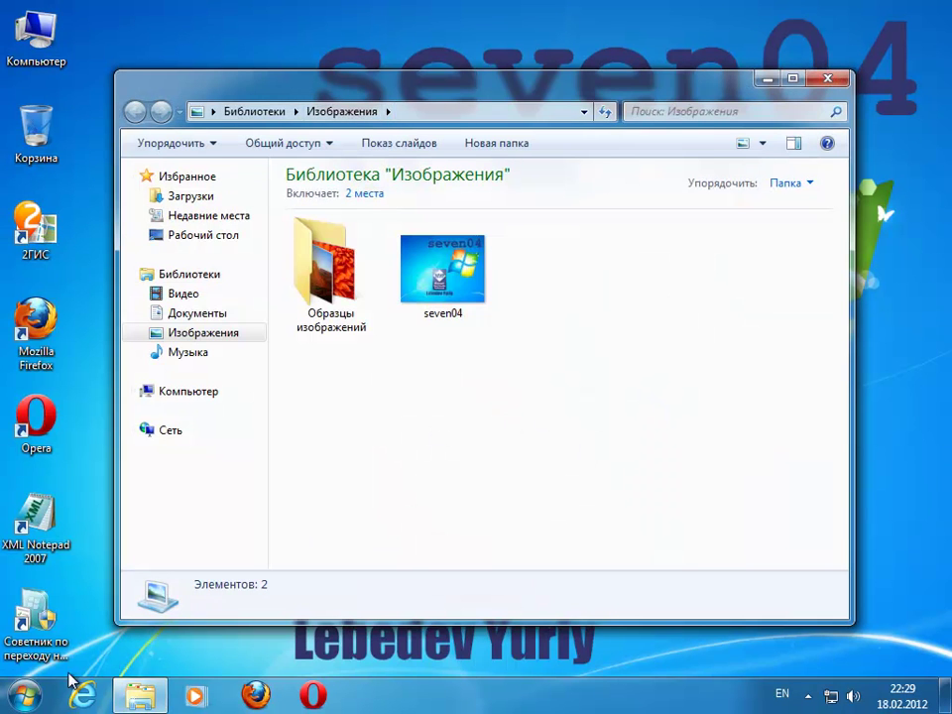
- Open Programs and Features in Control Panel to view the list of installed programs
left_click(23, 697)
left_click(408, 456)
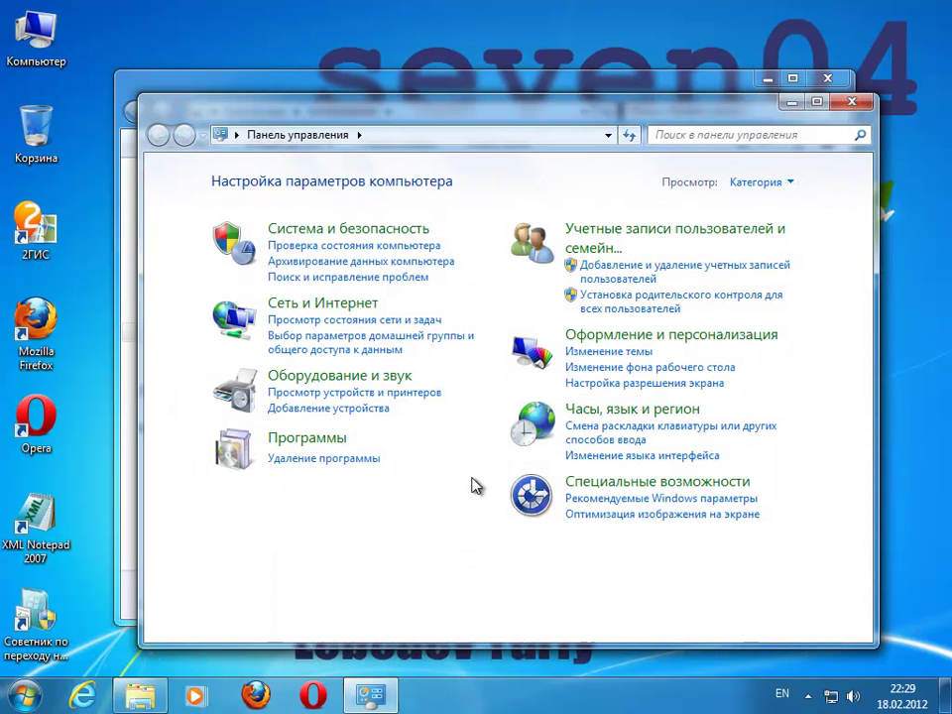
left_click(277, 440)
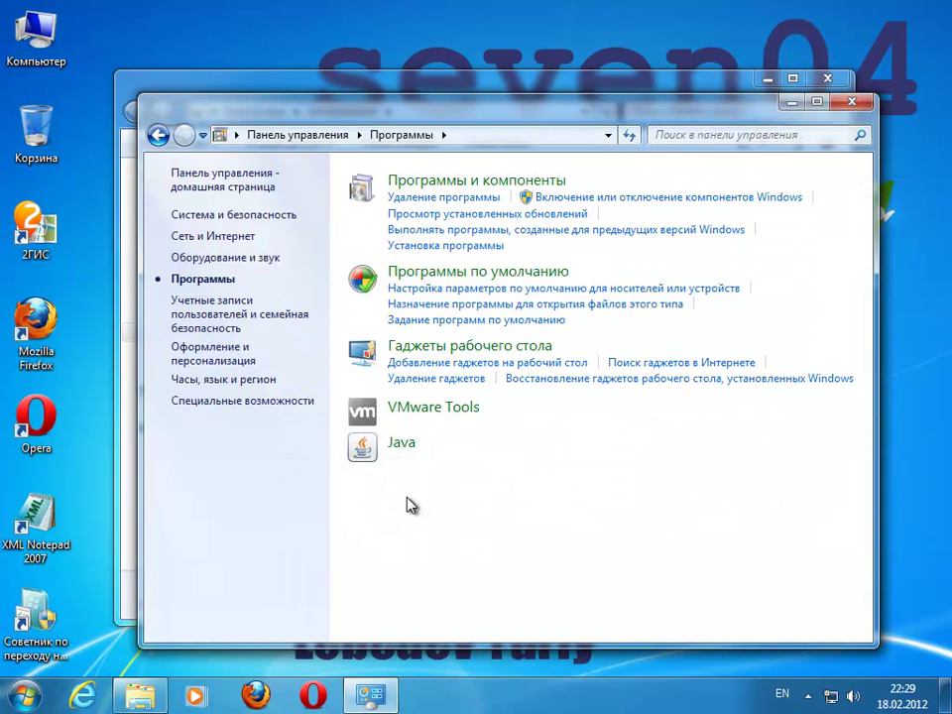
left_click(393, 182)
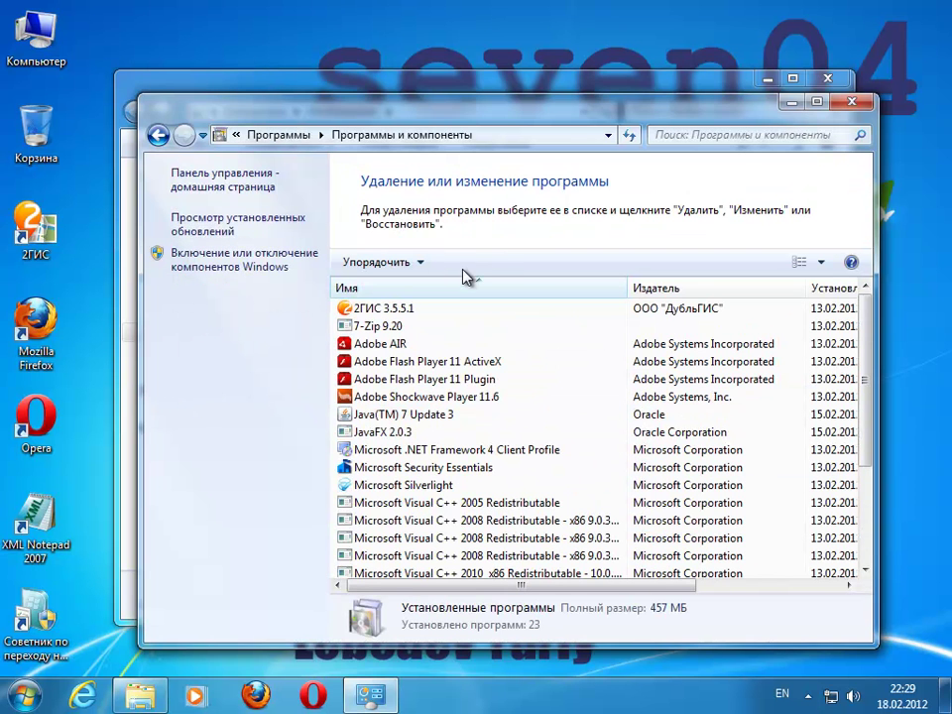
- Look through the entire list of installed updates, then close the Control Panel window
left_click(213, 228)
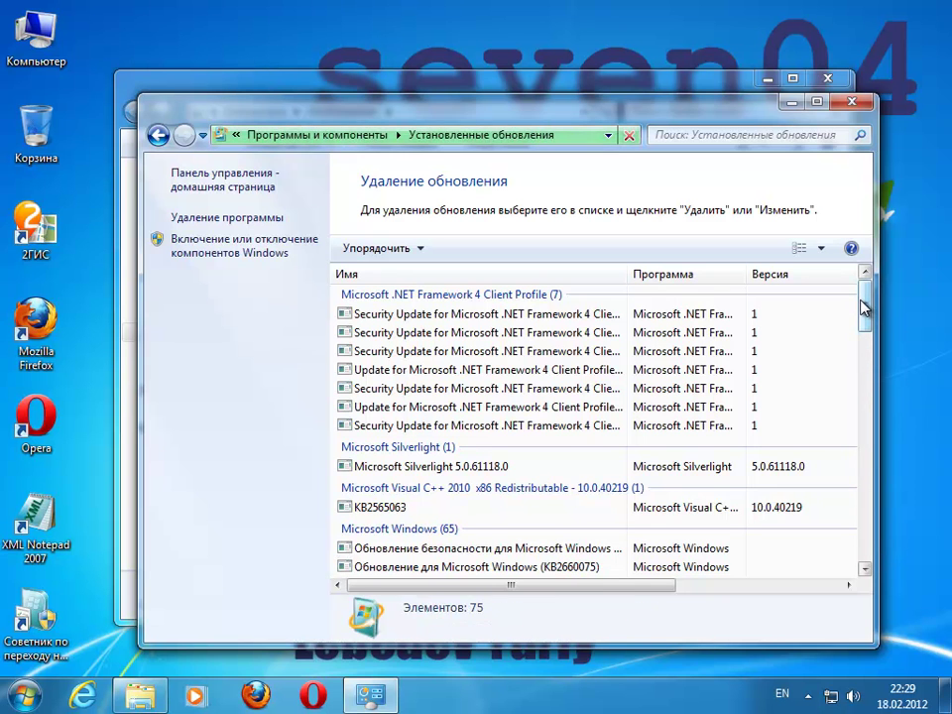
left_click_drag(862, 311, 872, 349)
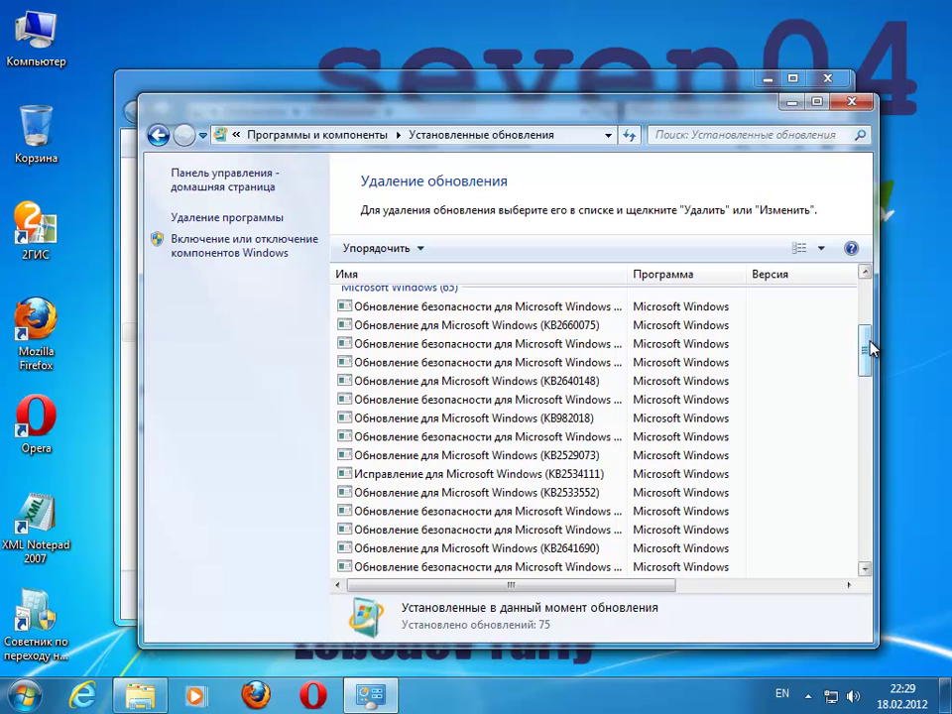
left_click_drag(868, 346, 874, 548)
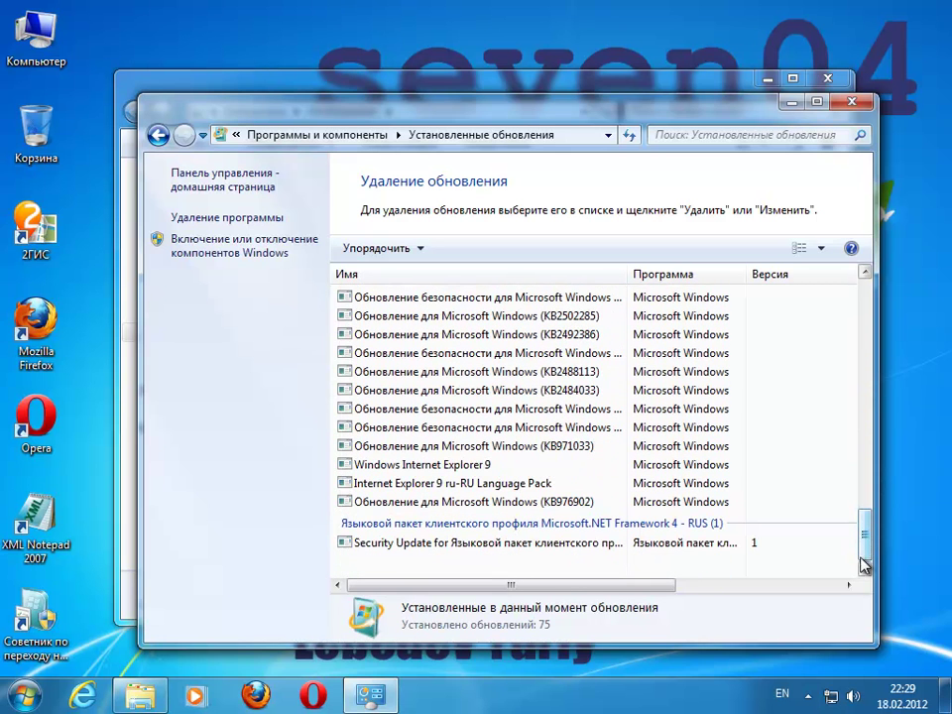
left_click_drag(868, 535, 865, 297)
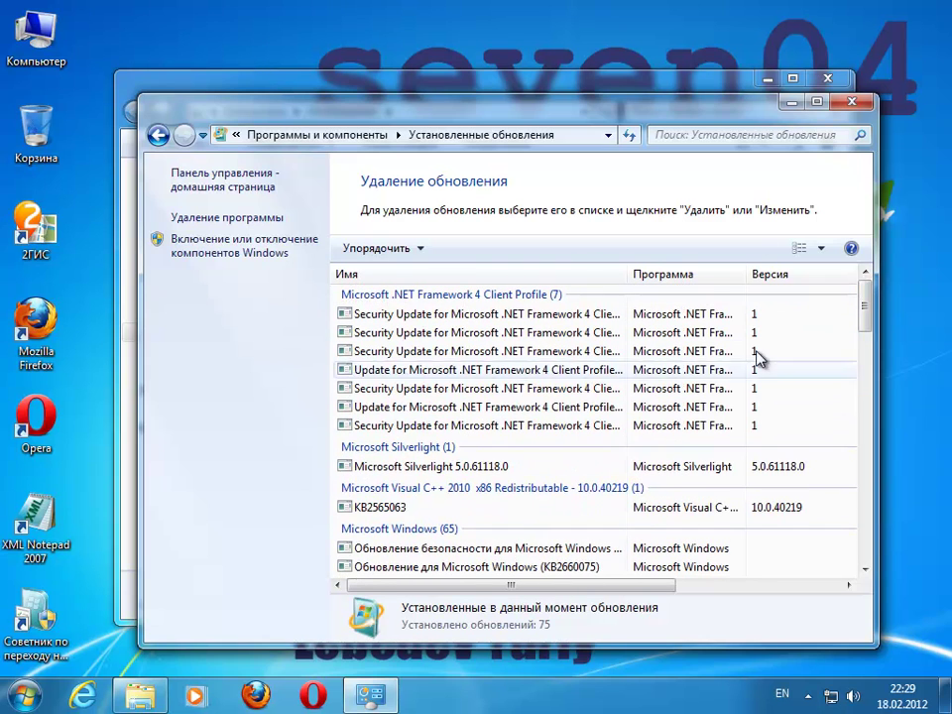
left_click(850, 101)
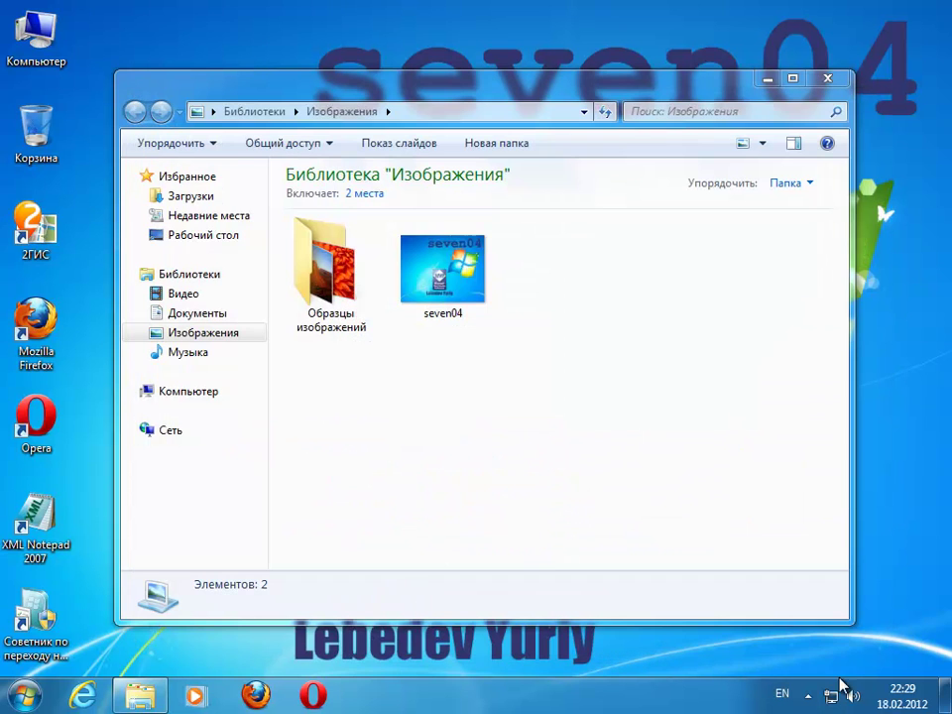
- Check the hidden notification icons again and close the Pictures library window
left_click(808, 695)
left_click(824, 80)
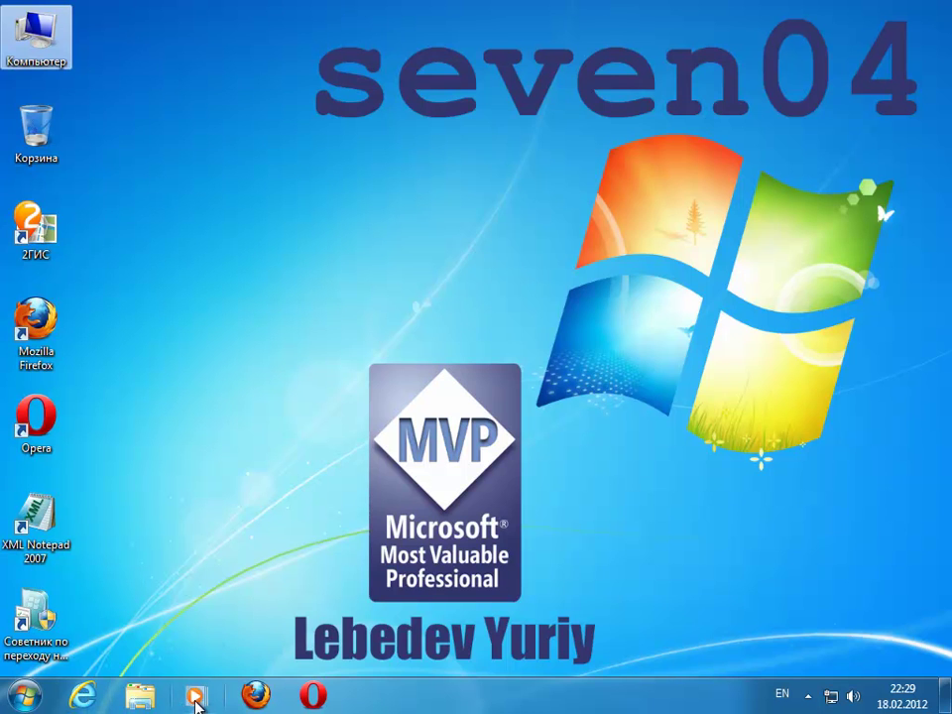
left_click(265, 395)
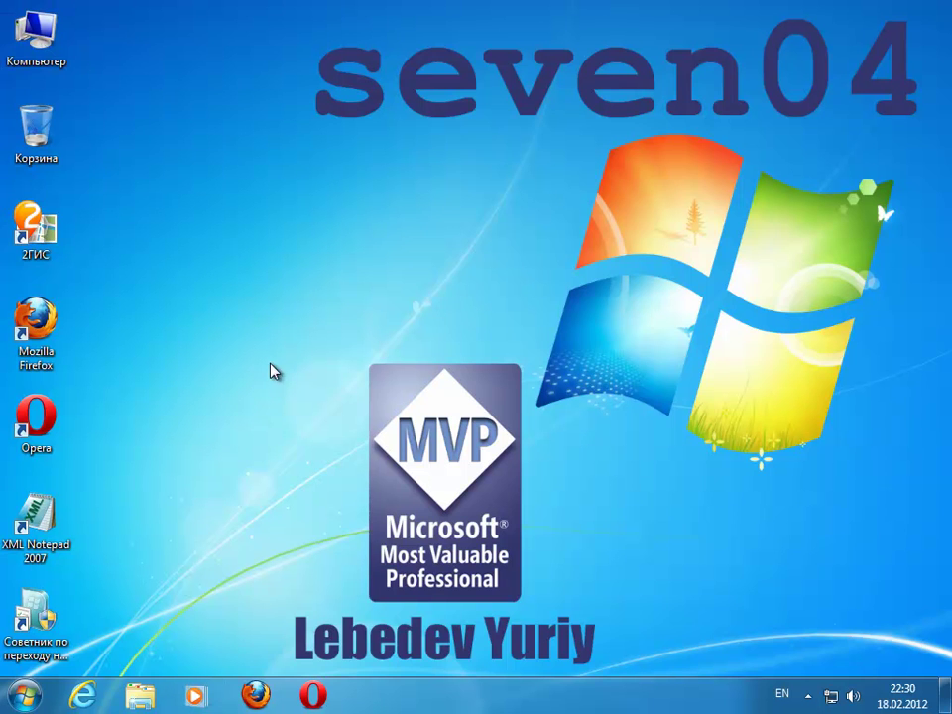
- Review the installed keyboard input languages in the Region and Language settings, then close both dialogs without changes
left_click(25, 694)
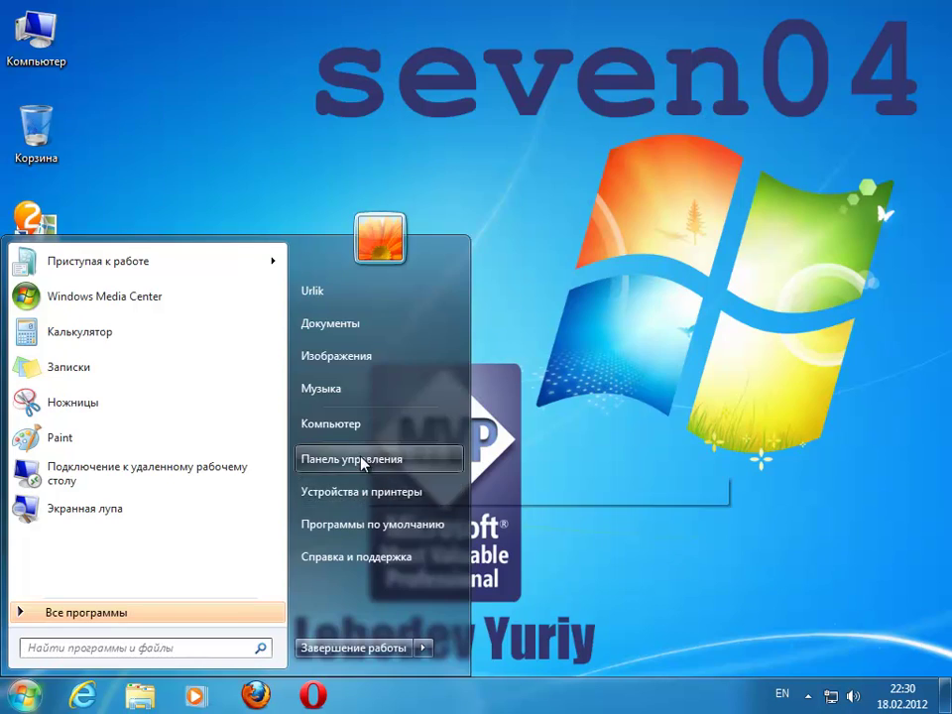
left_click(397, 459)
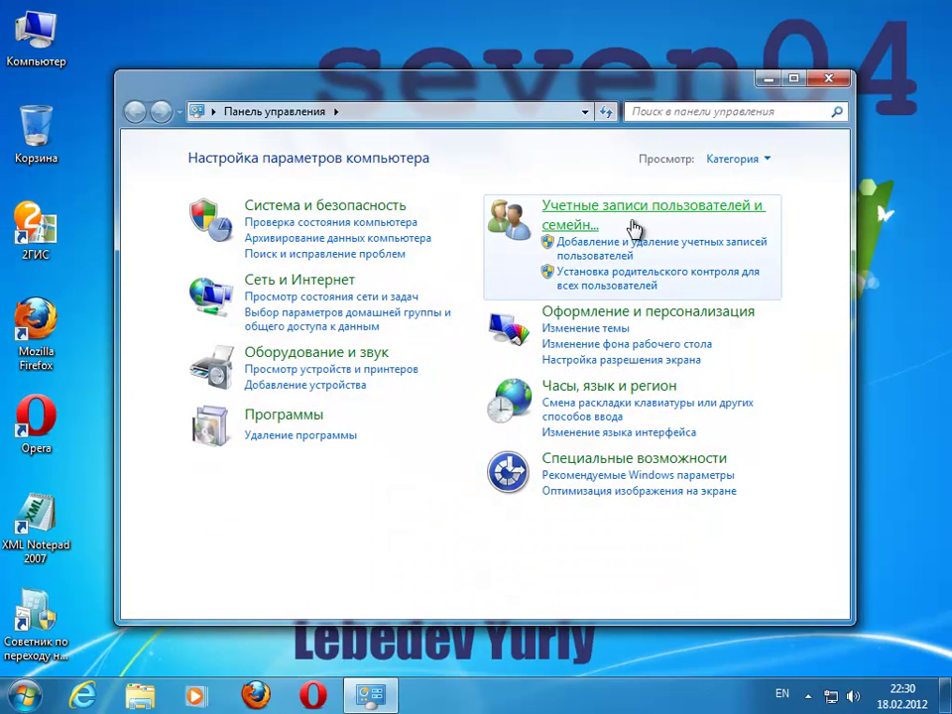
left_click(598, 386)
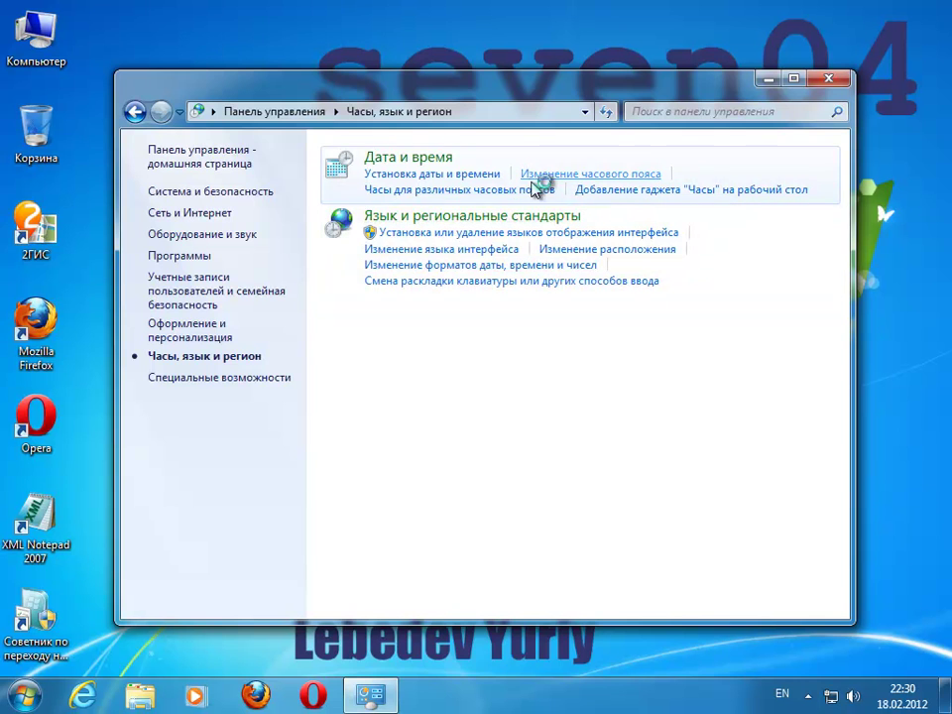
left_click(524, 213)
left_click(254, 95)
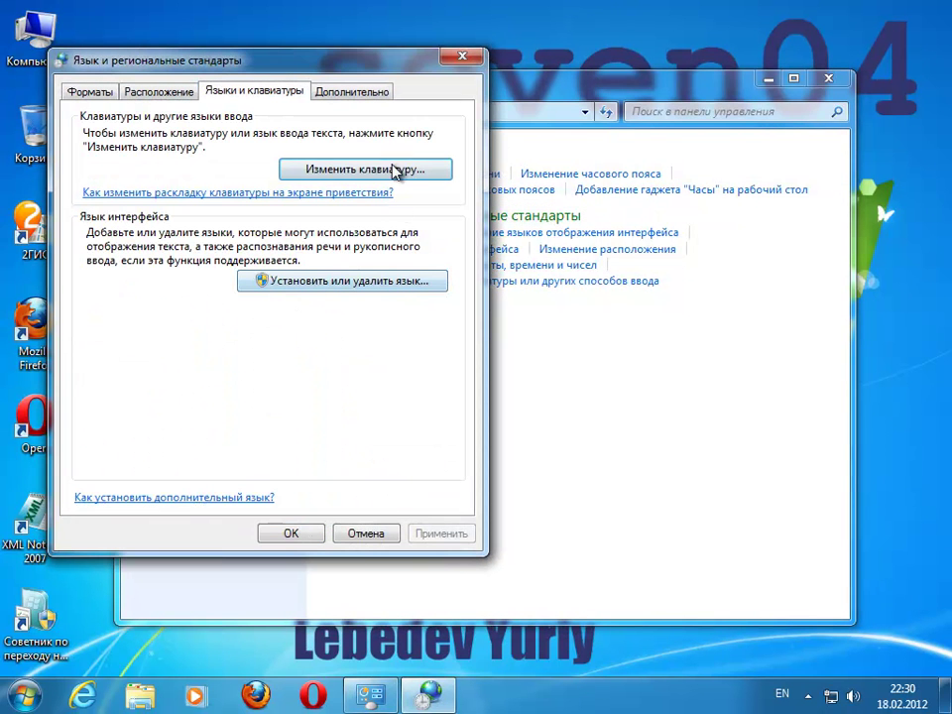
left_click(347, 173)
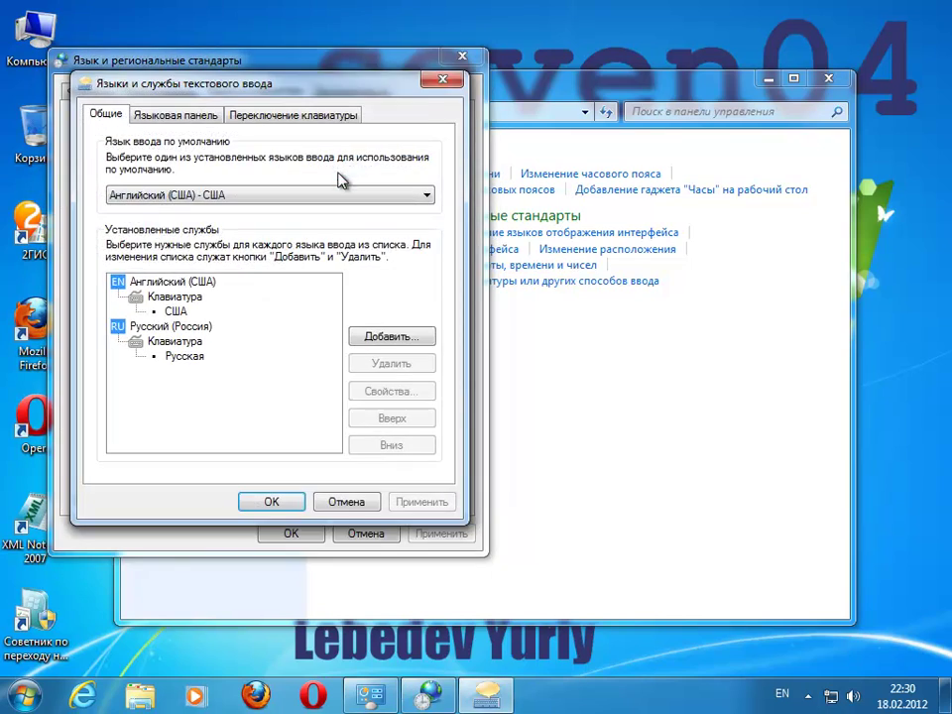
left_click(456, 81)
left_click(461, 56)
- Review the display and sleep settings of the Balanced power plan in Power Options, then close the window
left_click(269, 111)
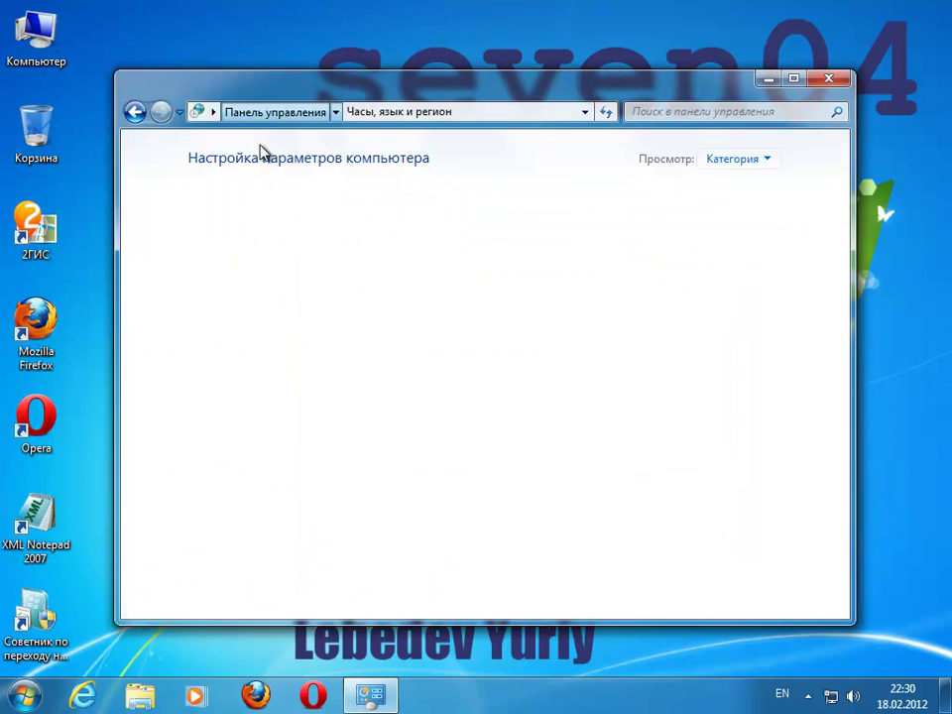
left_click(288, 210)
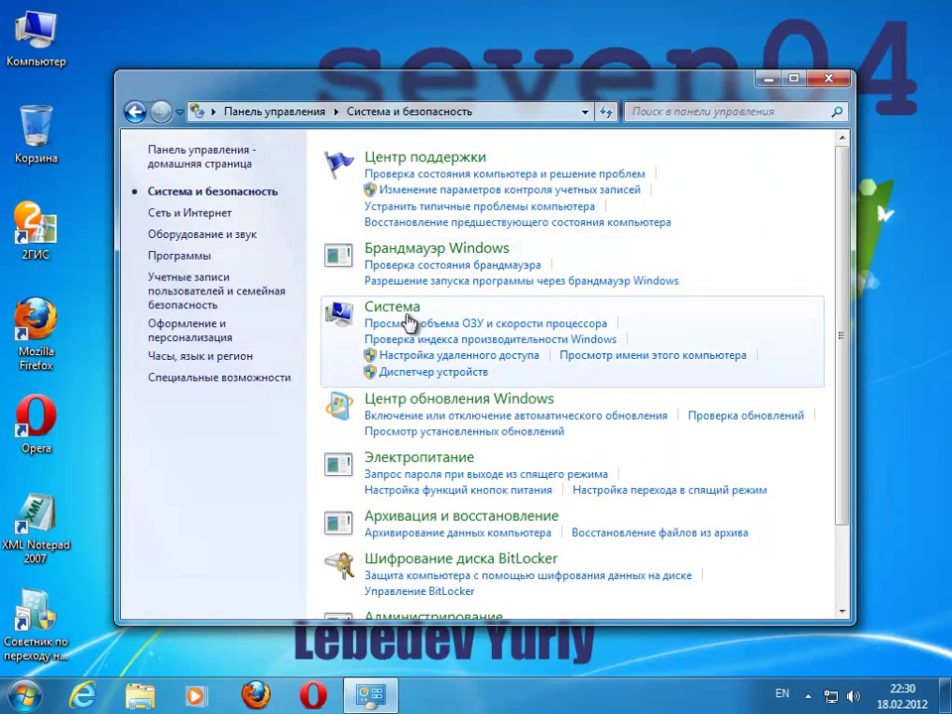
left_click(436, 456)
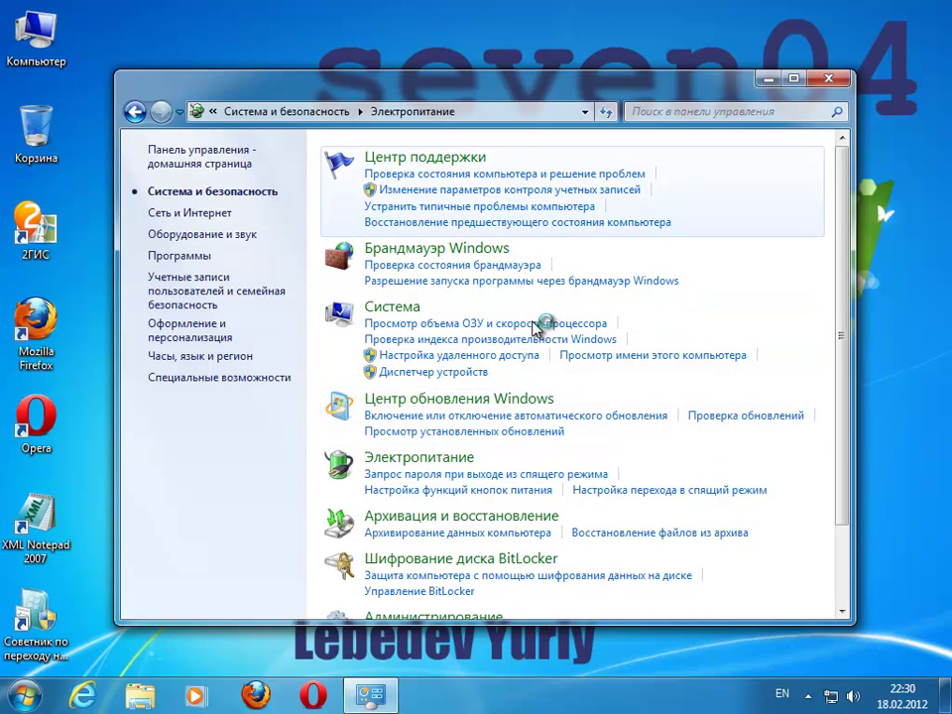
left_click(747, 271)
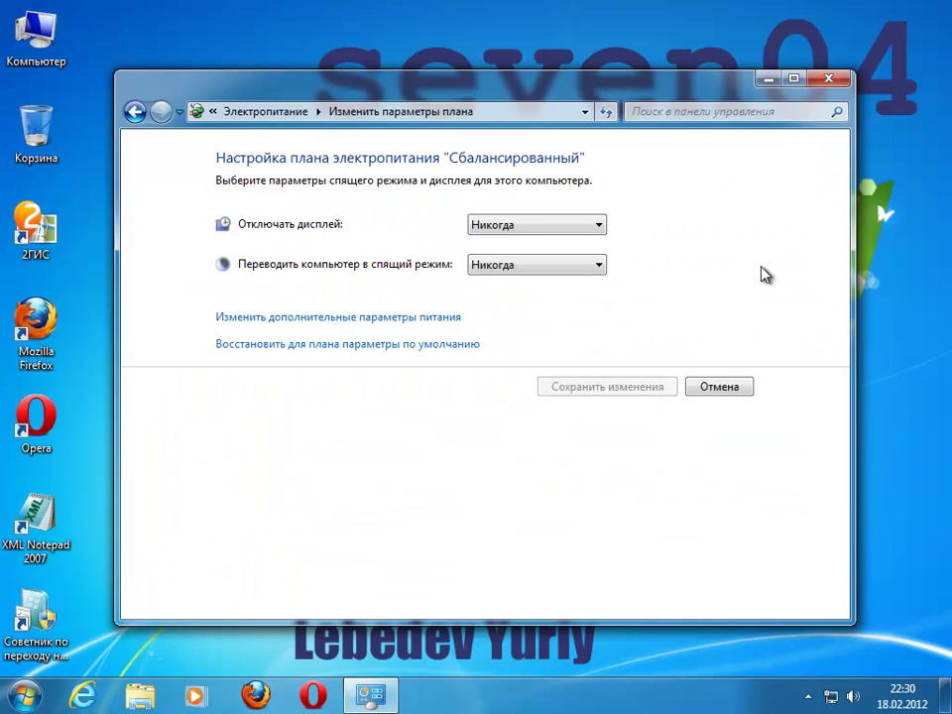
left_click(829, 79)
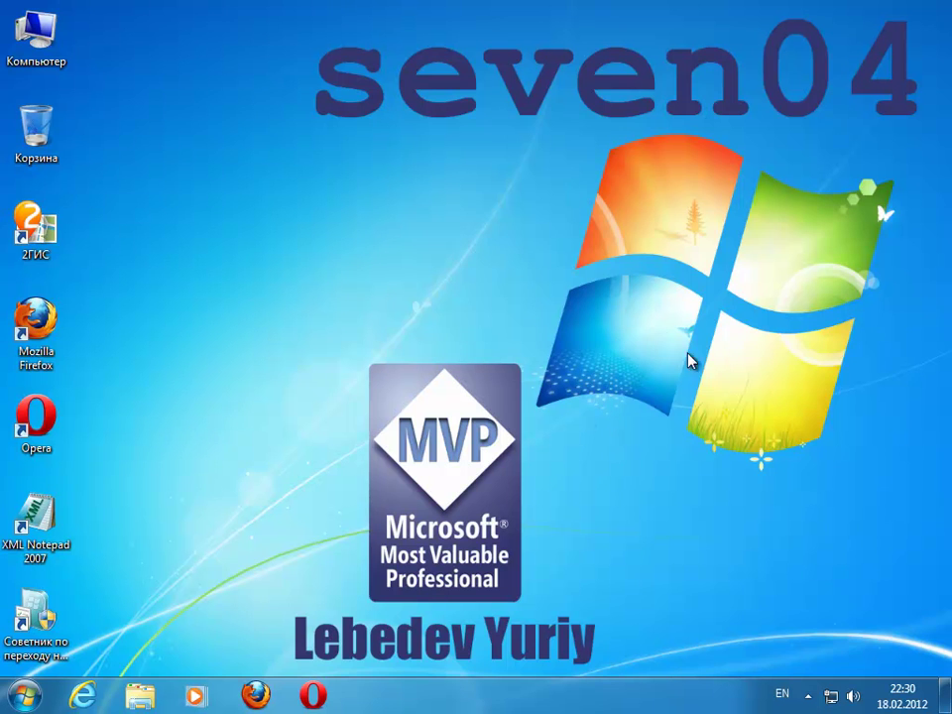
- View the computer's system properties and the list of all programs including Windows DVD Maker, then minimise the System window
right_click(38, 30)
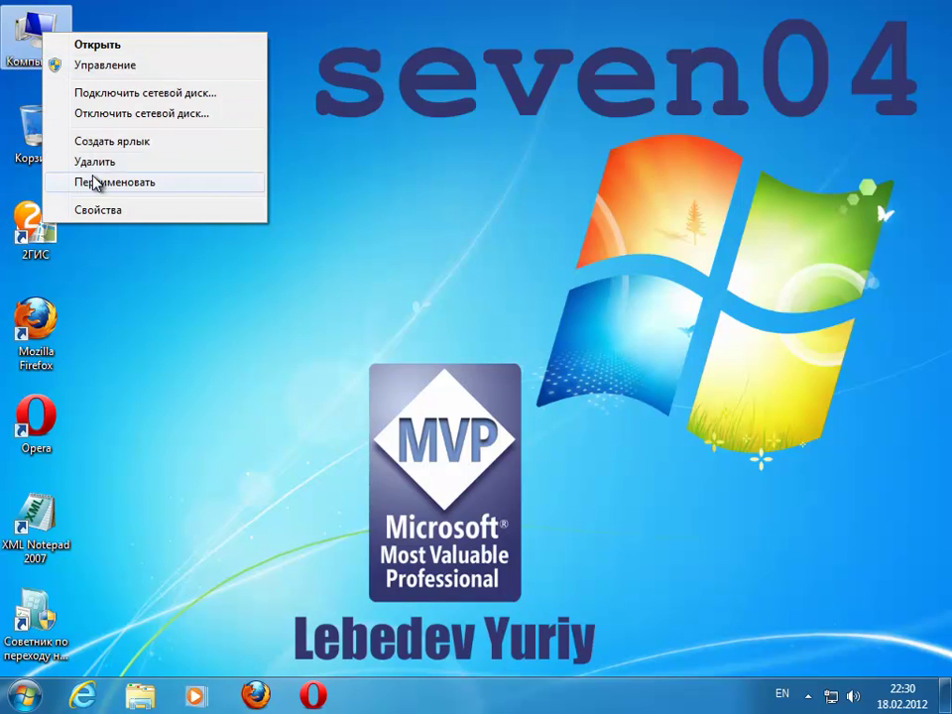
left_click(104, 209)
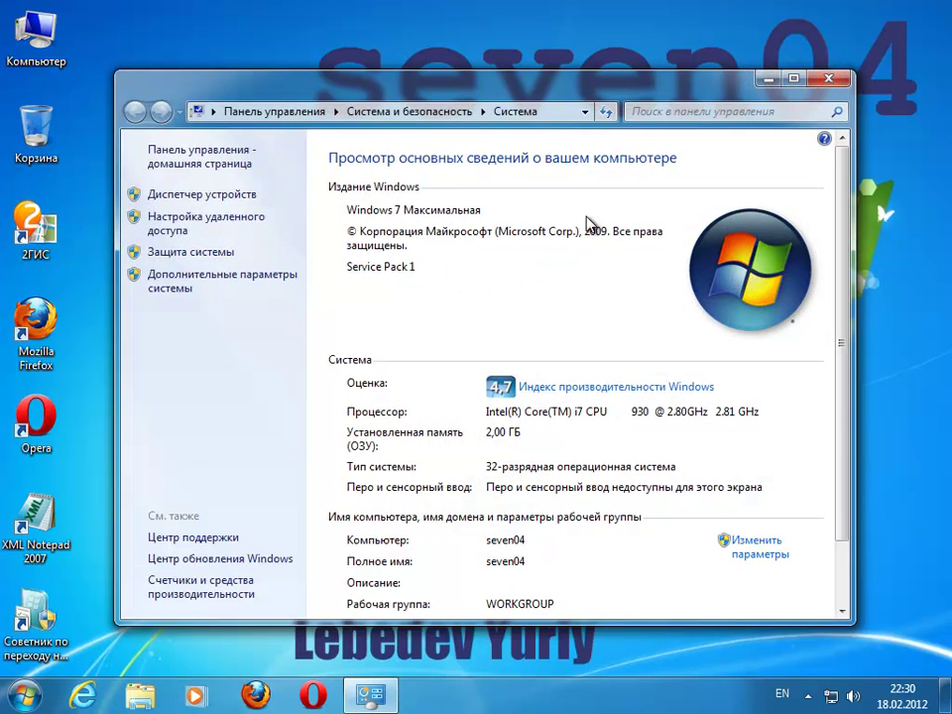
left_click(33, 689)
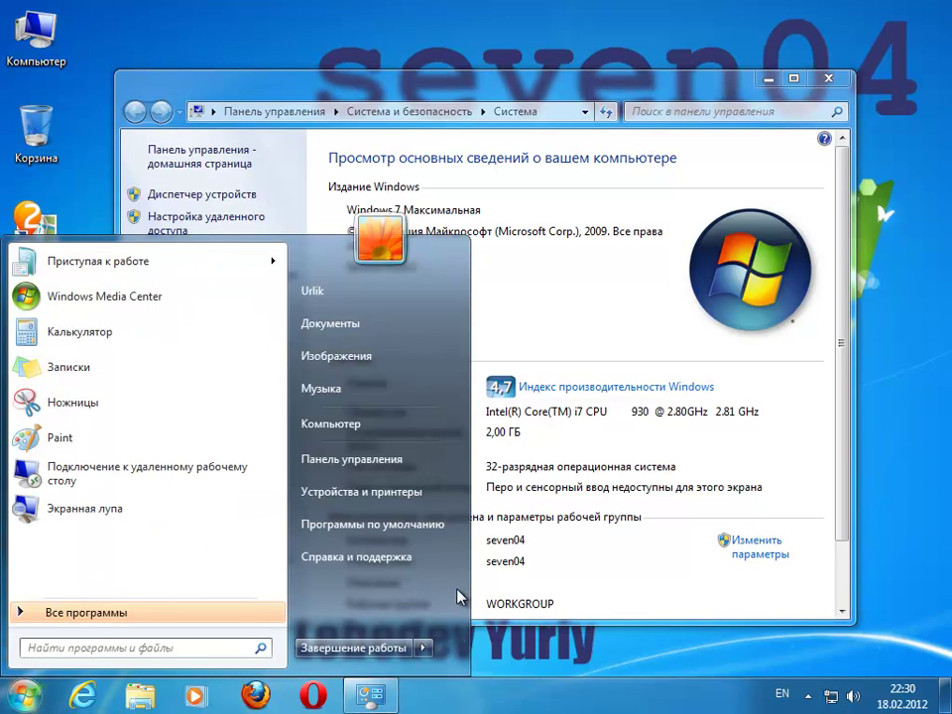
left_click(84, 611)
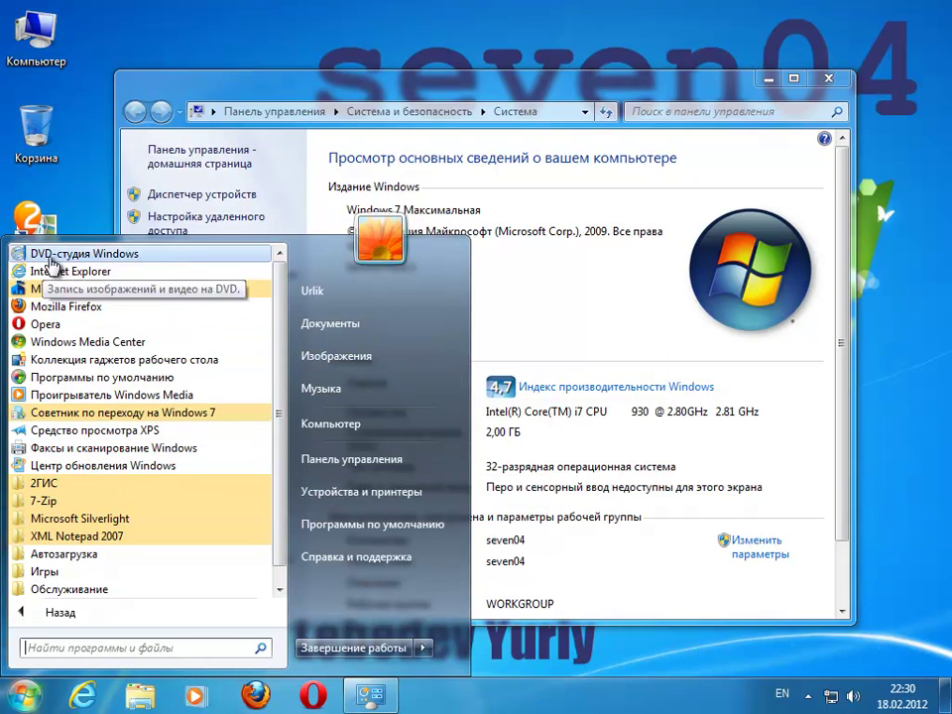
left_click(644, 64)
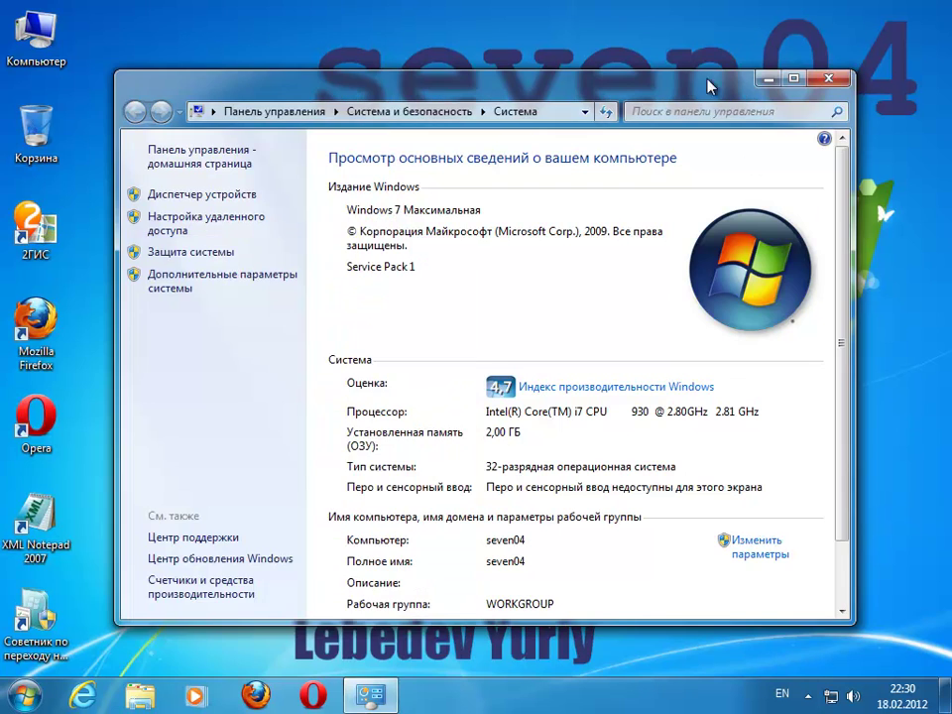
left_click(766, 79)
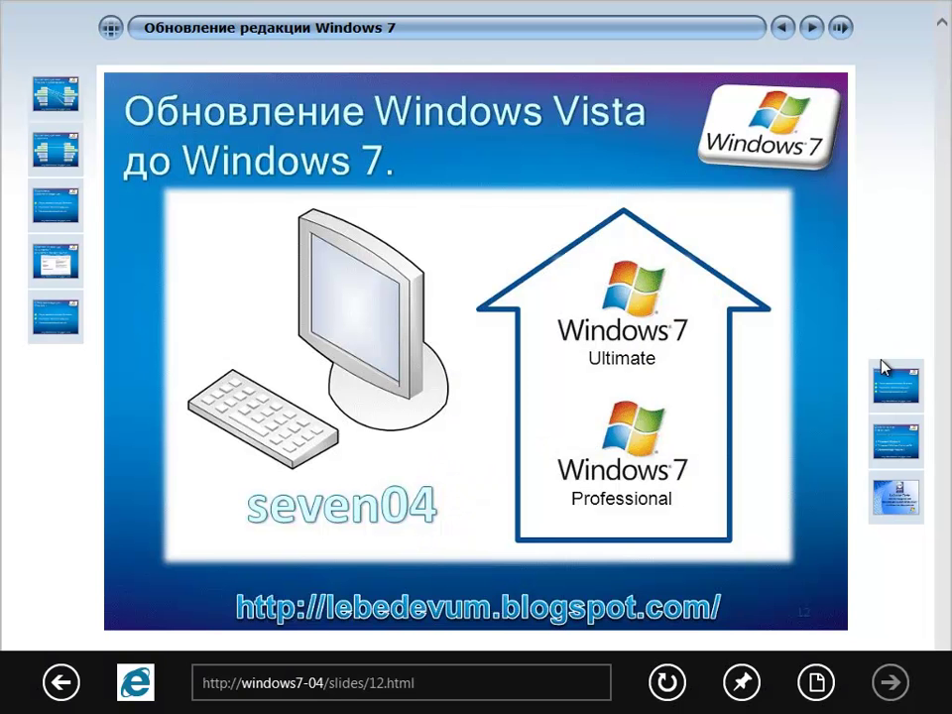
left_click(892, 387)
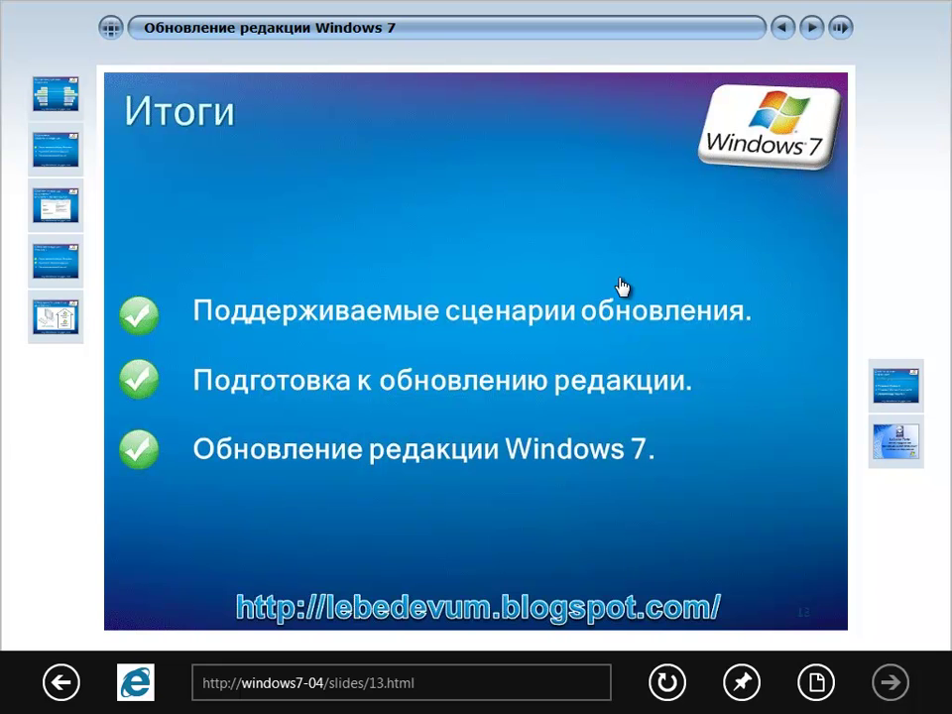
left_click(892, 395)
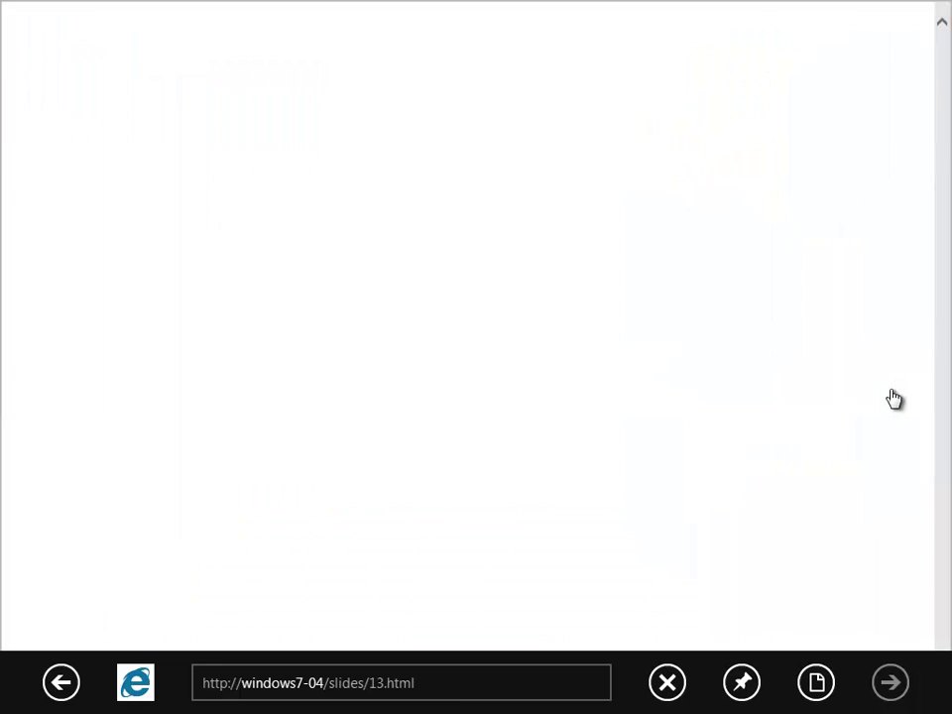